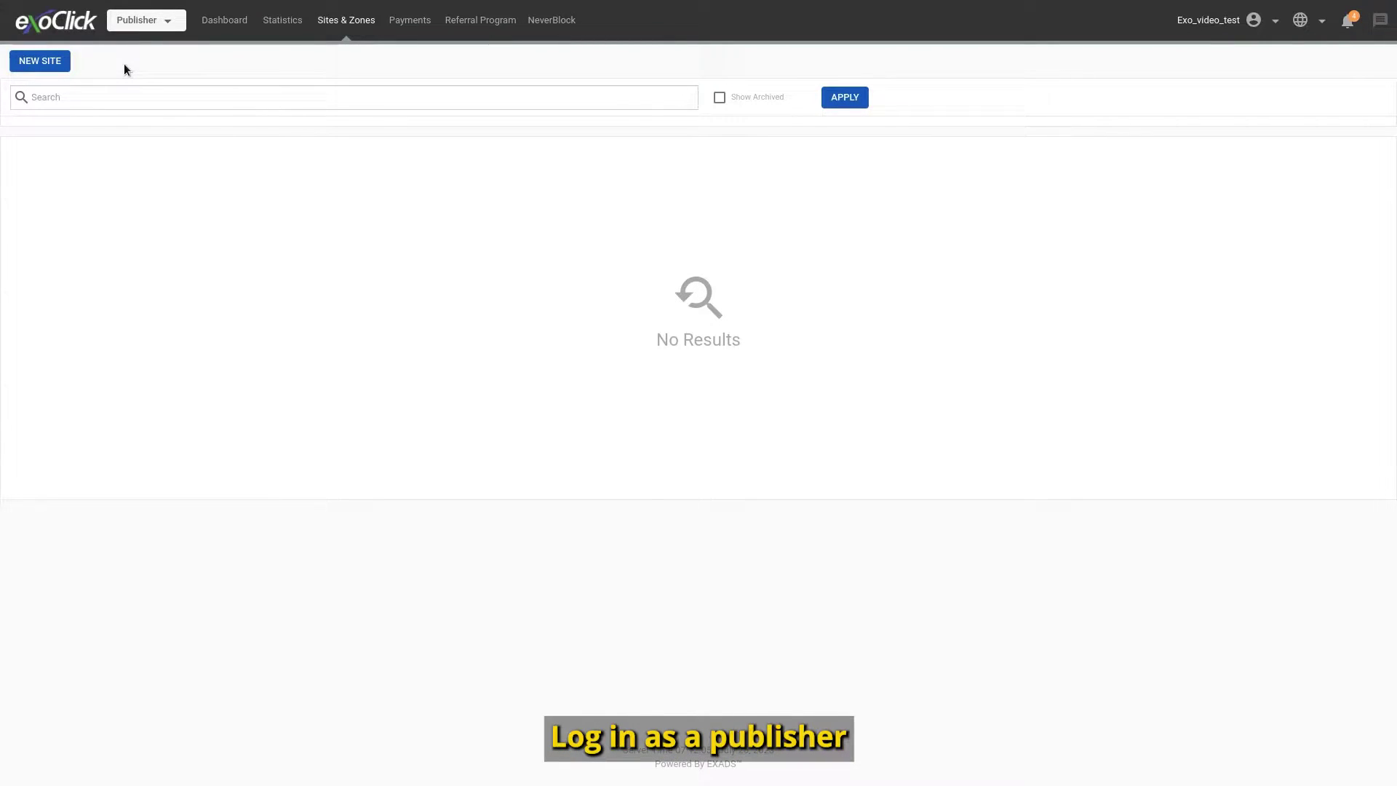
Start a new site with name 'My incredible website' and description 'This site is incredible'
click(53, 62)
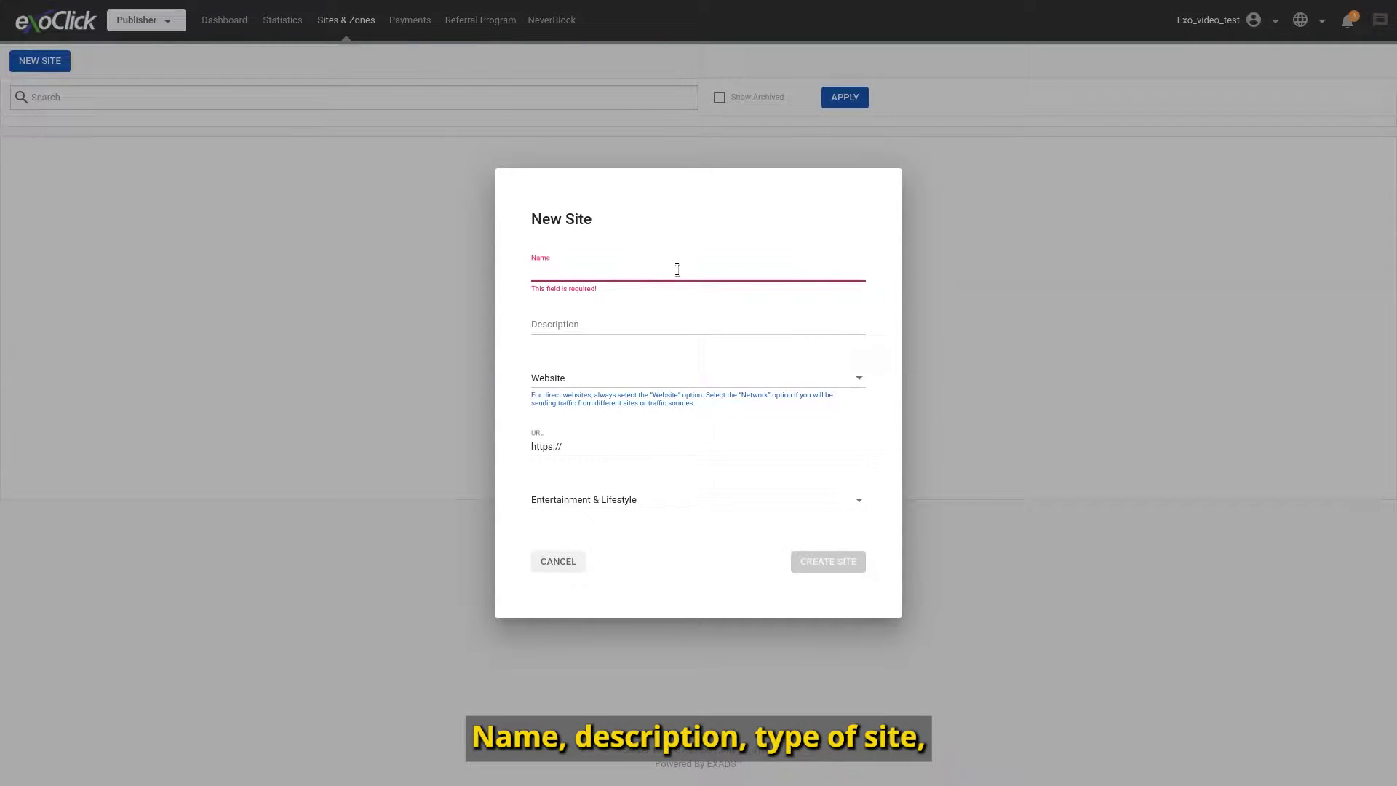
text(My incred)
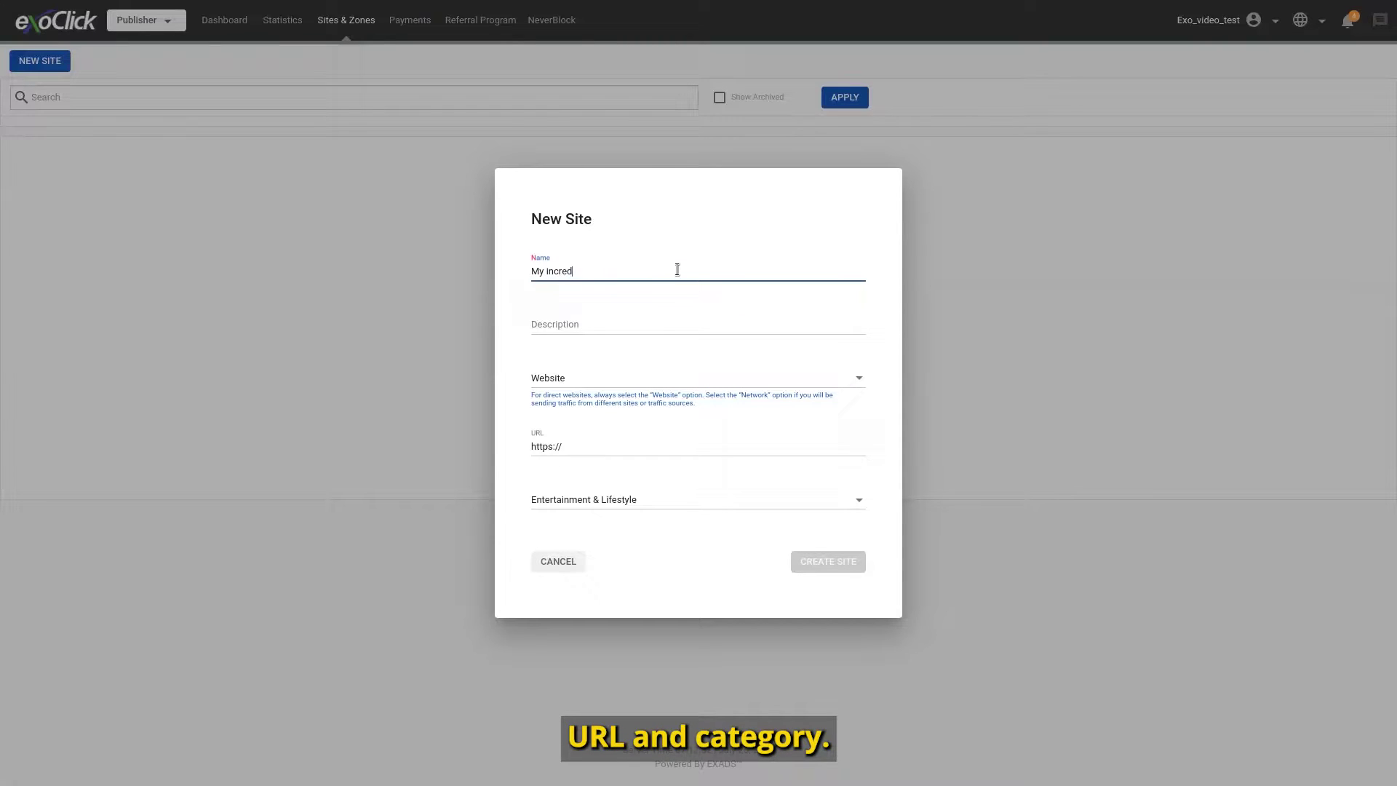
text(ible website)
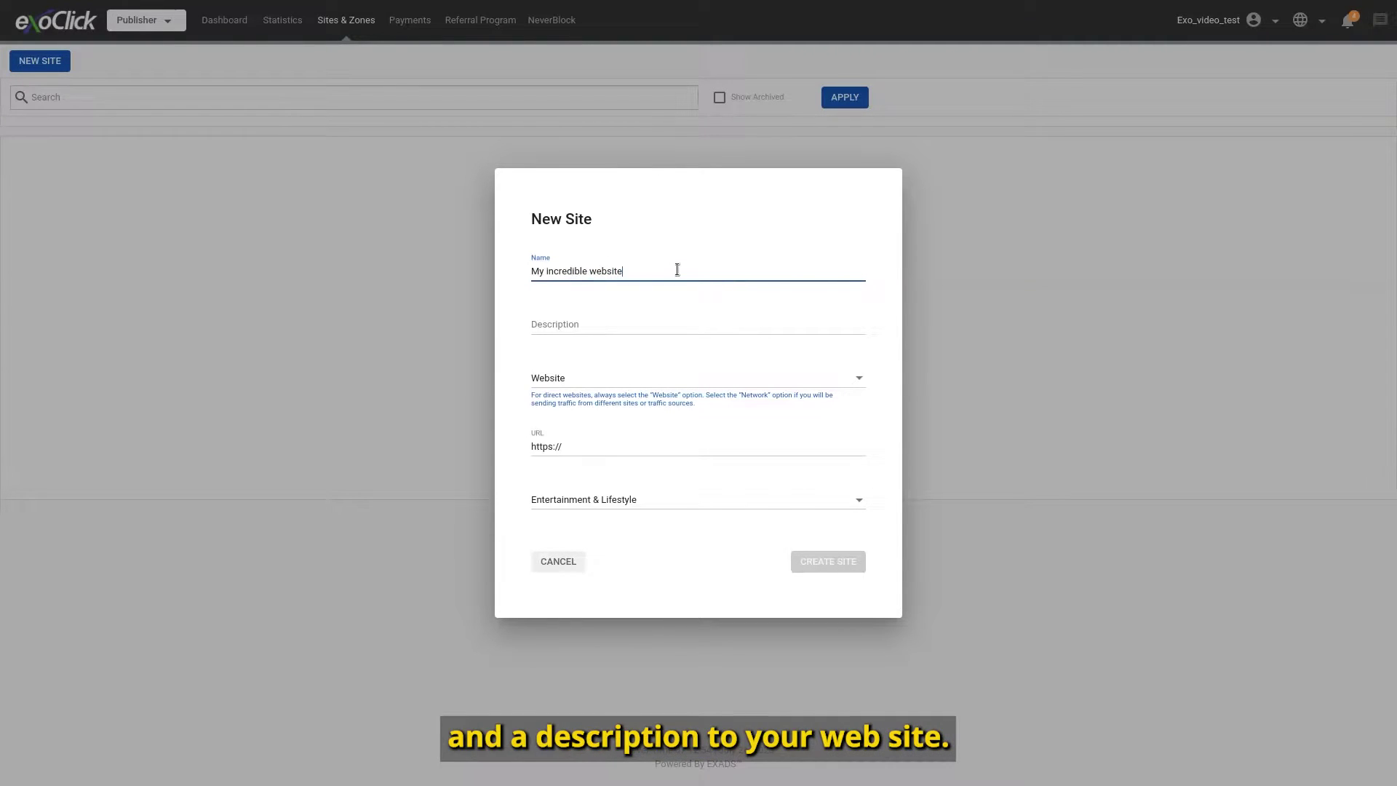
click(655, 322)
text(This s)
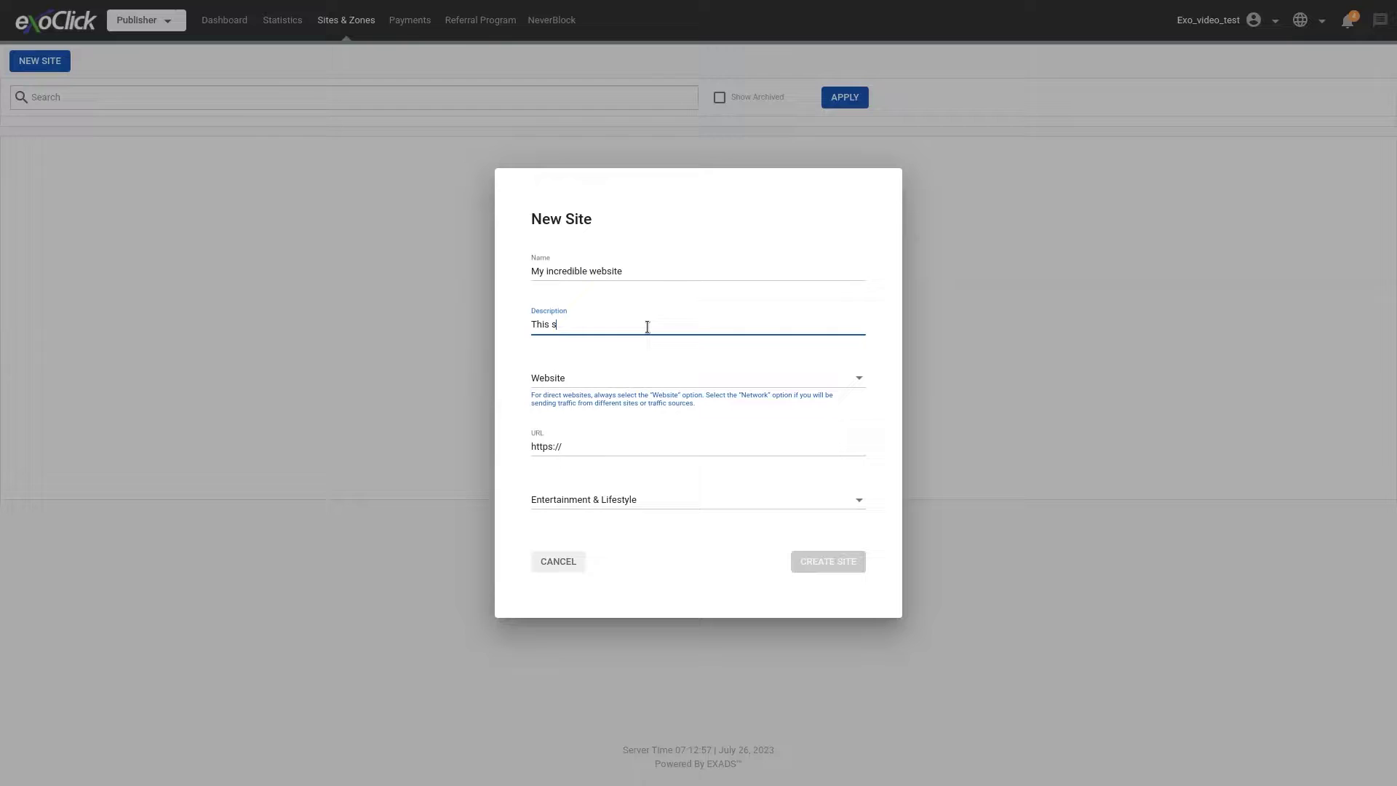
text(ite is incredible)
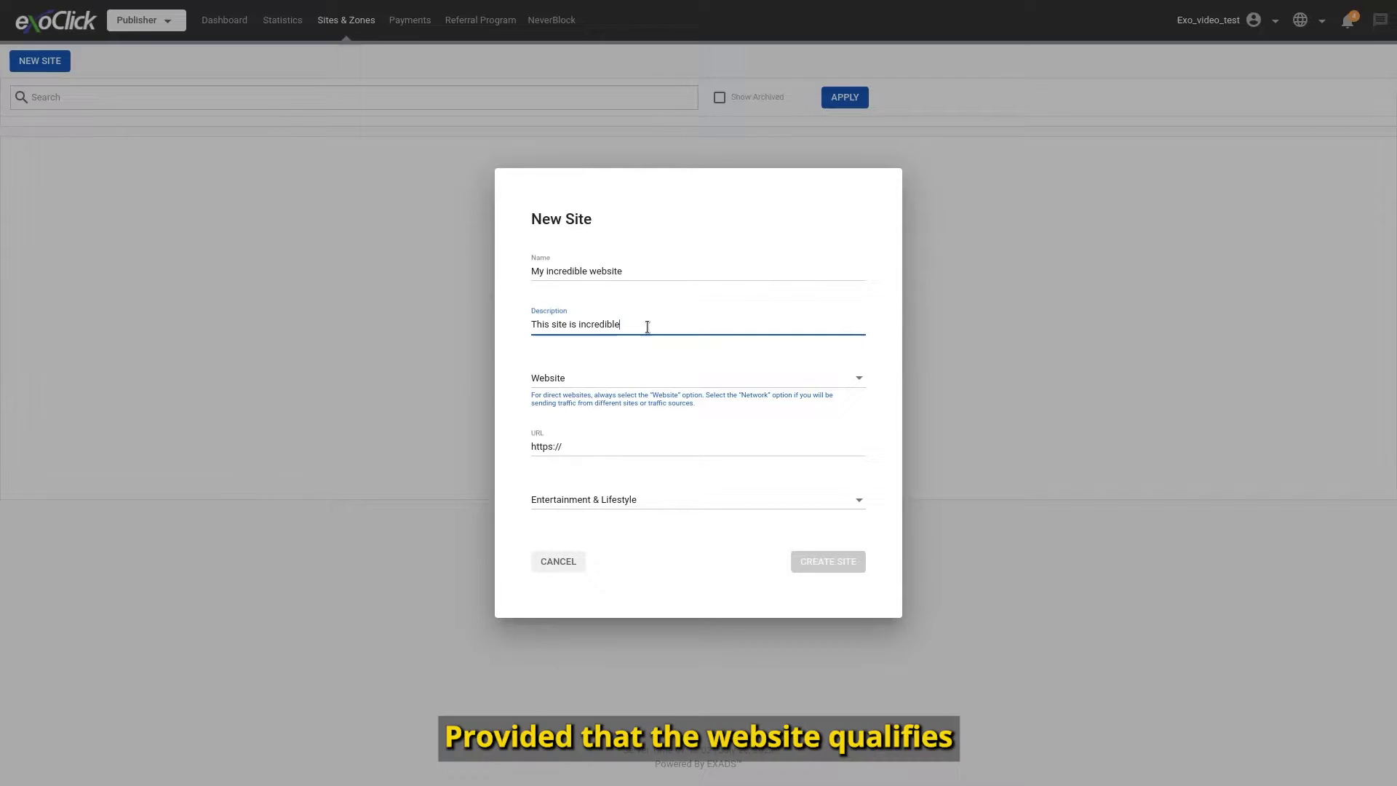
click(659, 377)
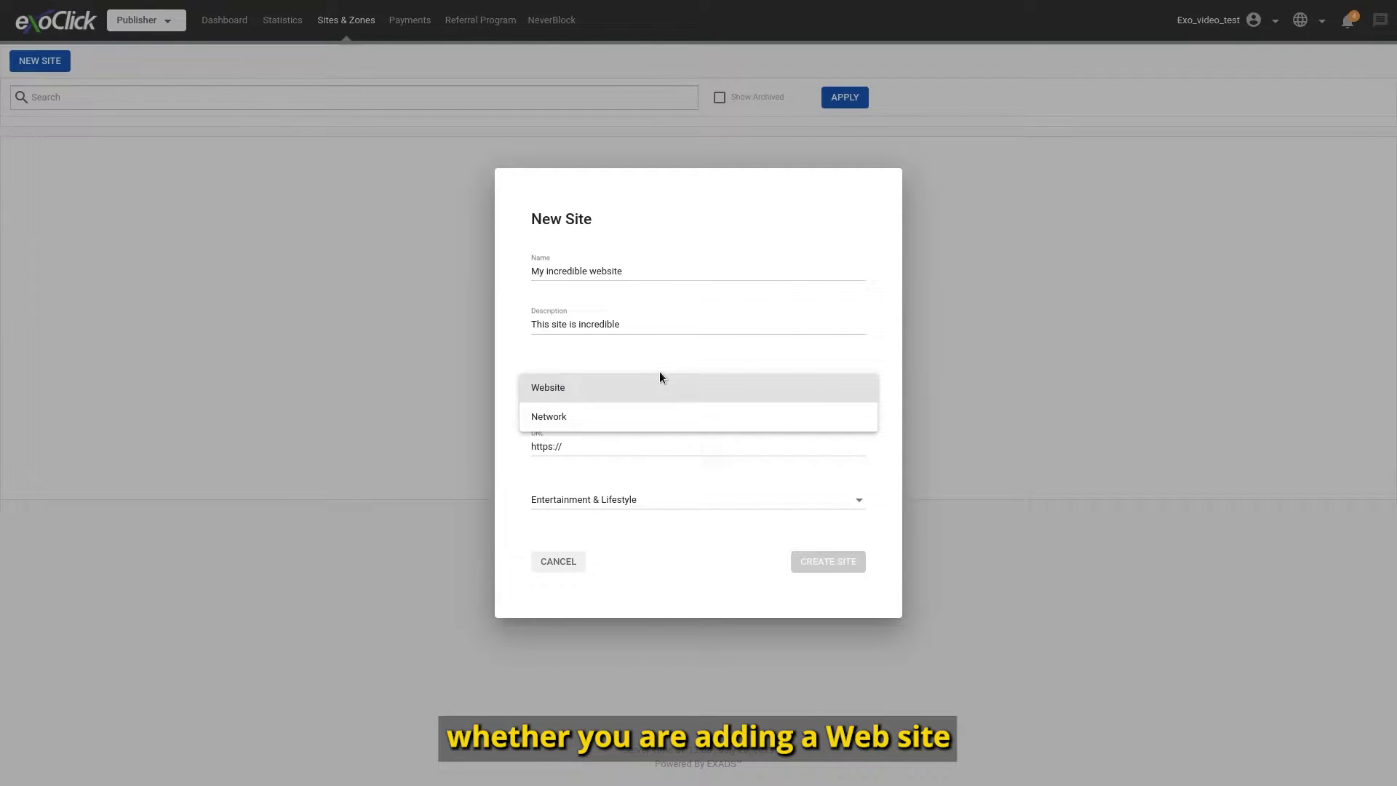
click(628, 392)
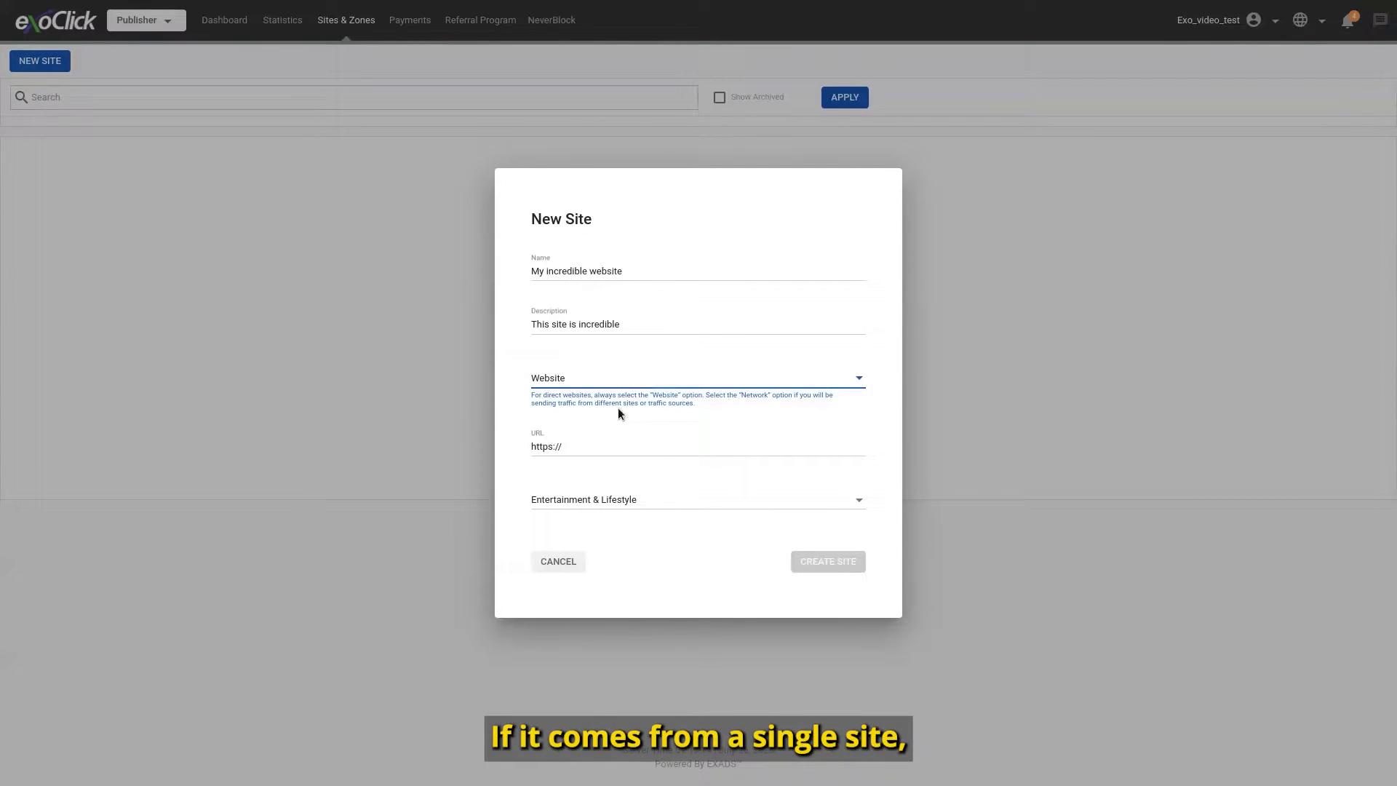
click(589, 447)
text(myincrediblesite.com)
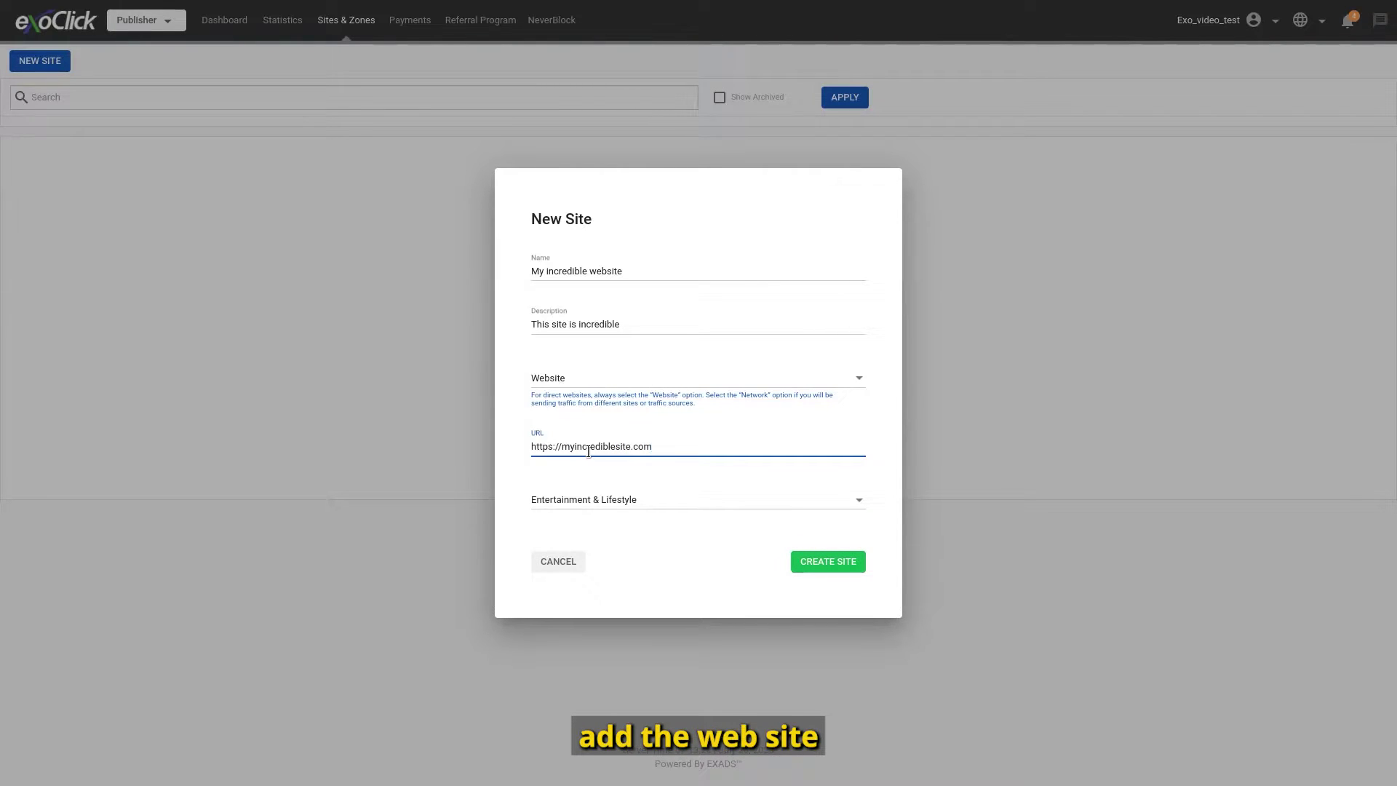
click(659, 557)
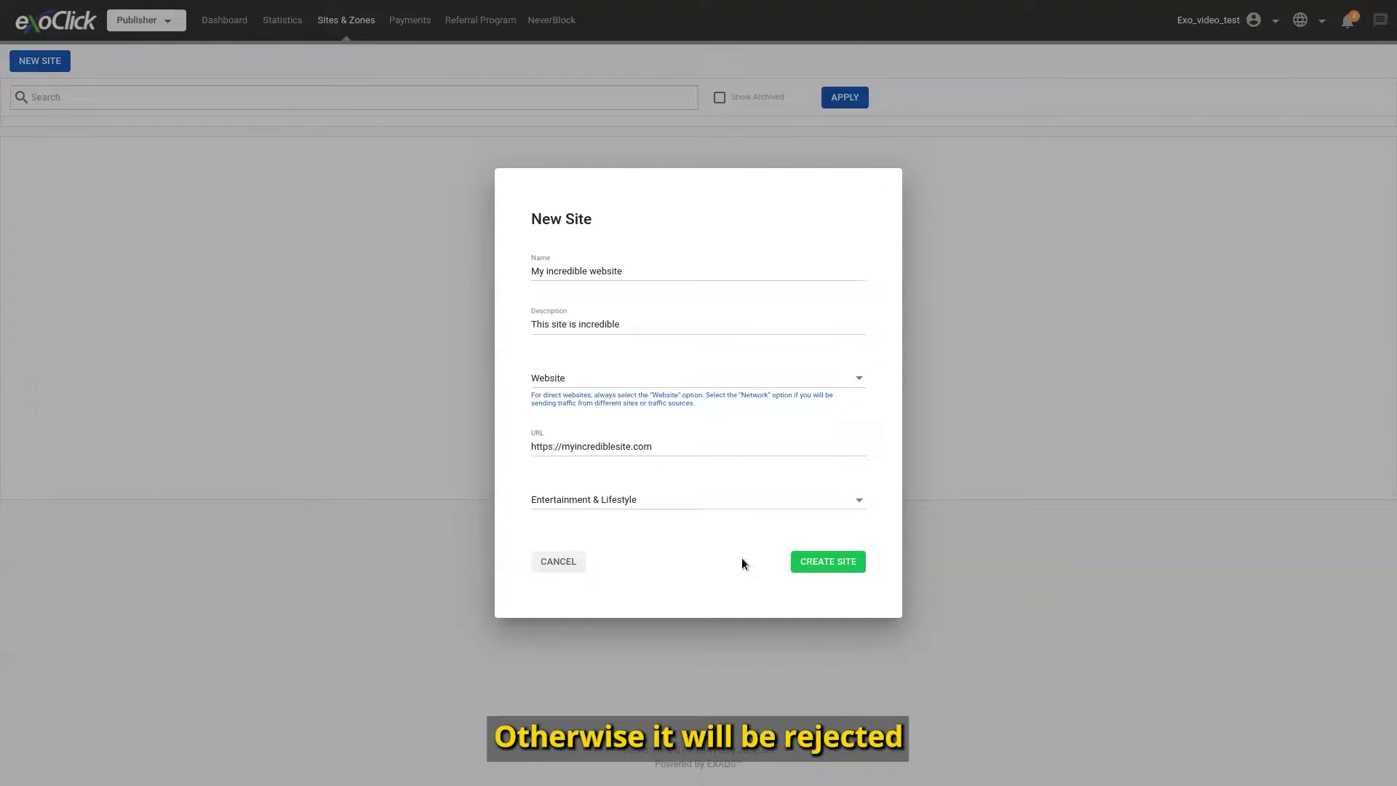
click(824, 563)
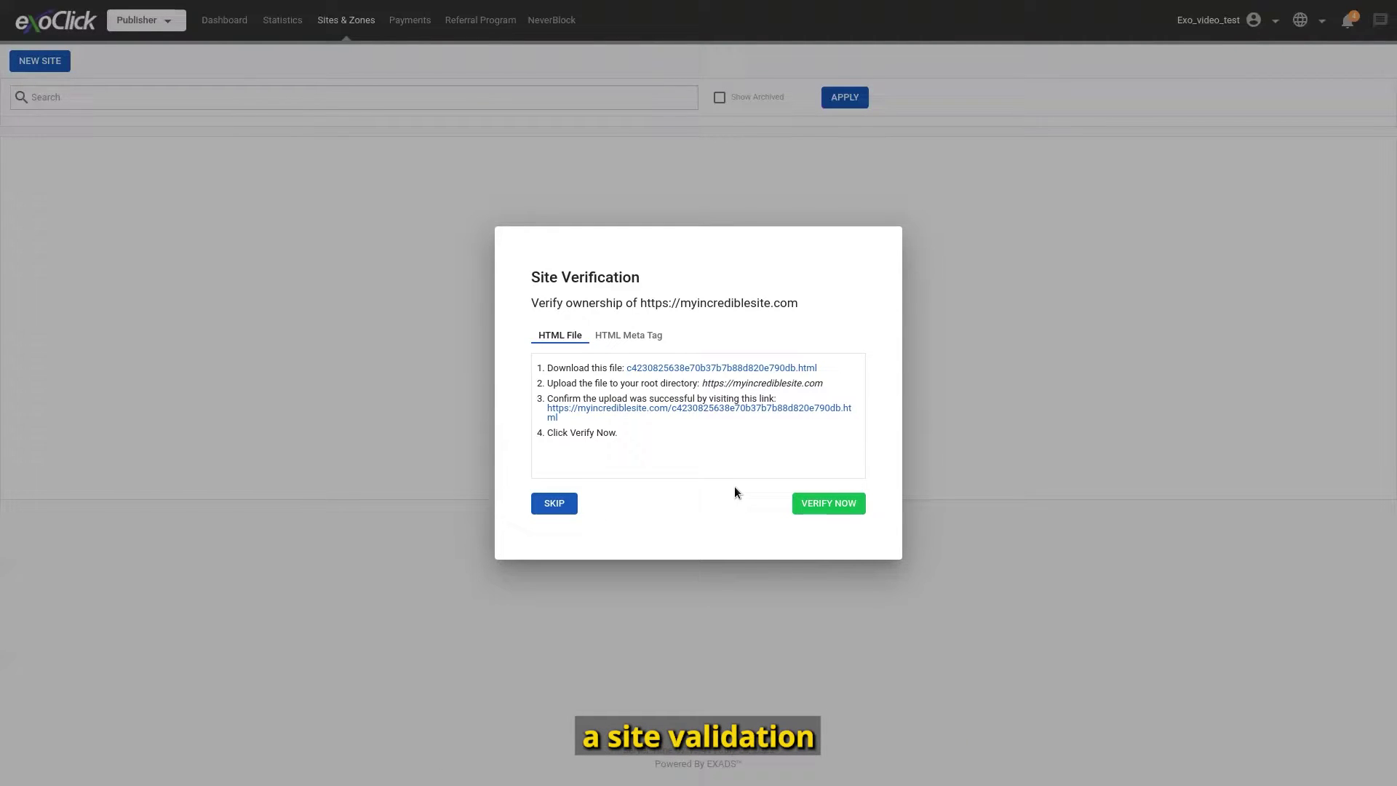
View the HTML Meta Tag verification option, then skip verification for now
click(636, 336)
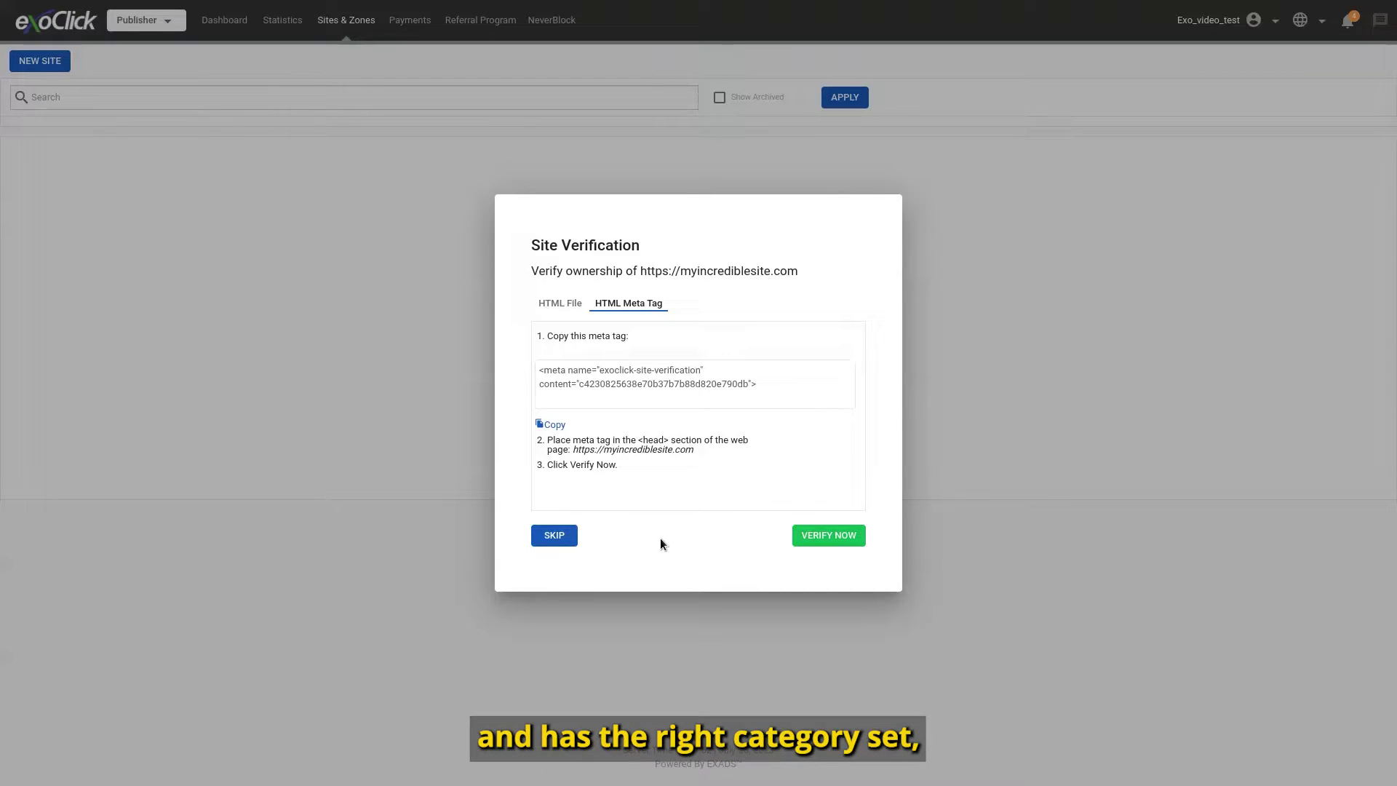
click(570, 538)
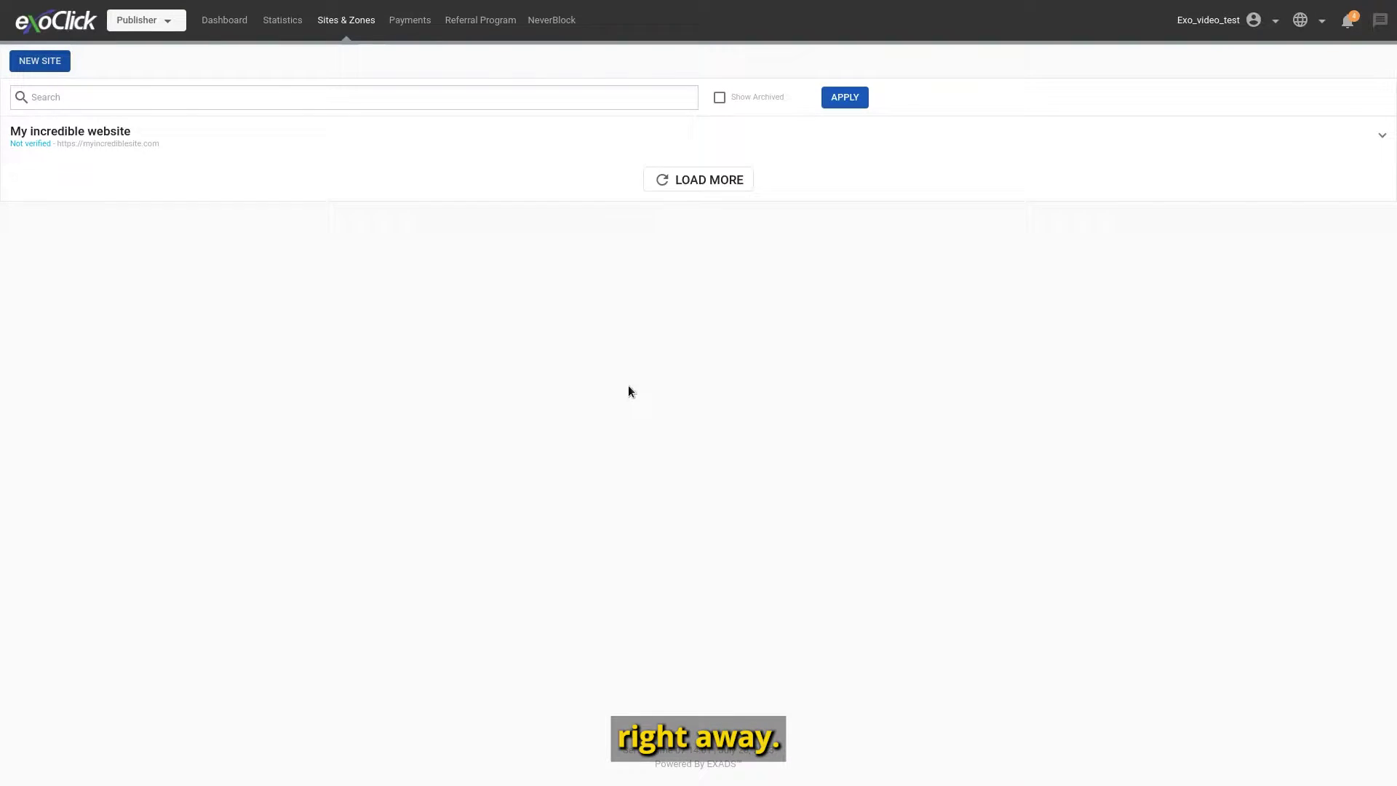
Begin a new Web > Banner zone and continue to its settings
click(109, 60)
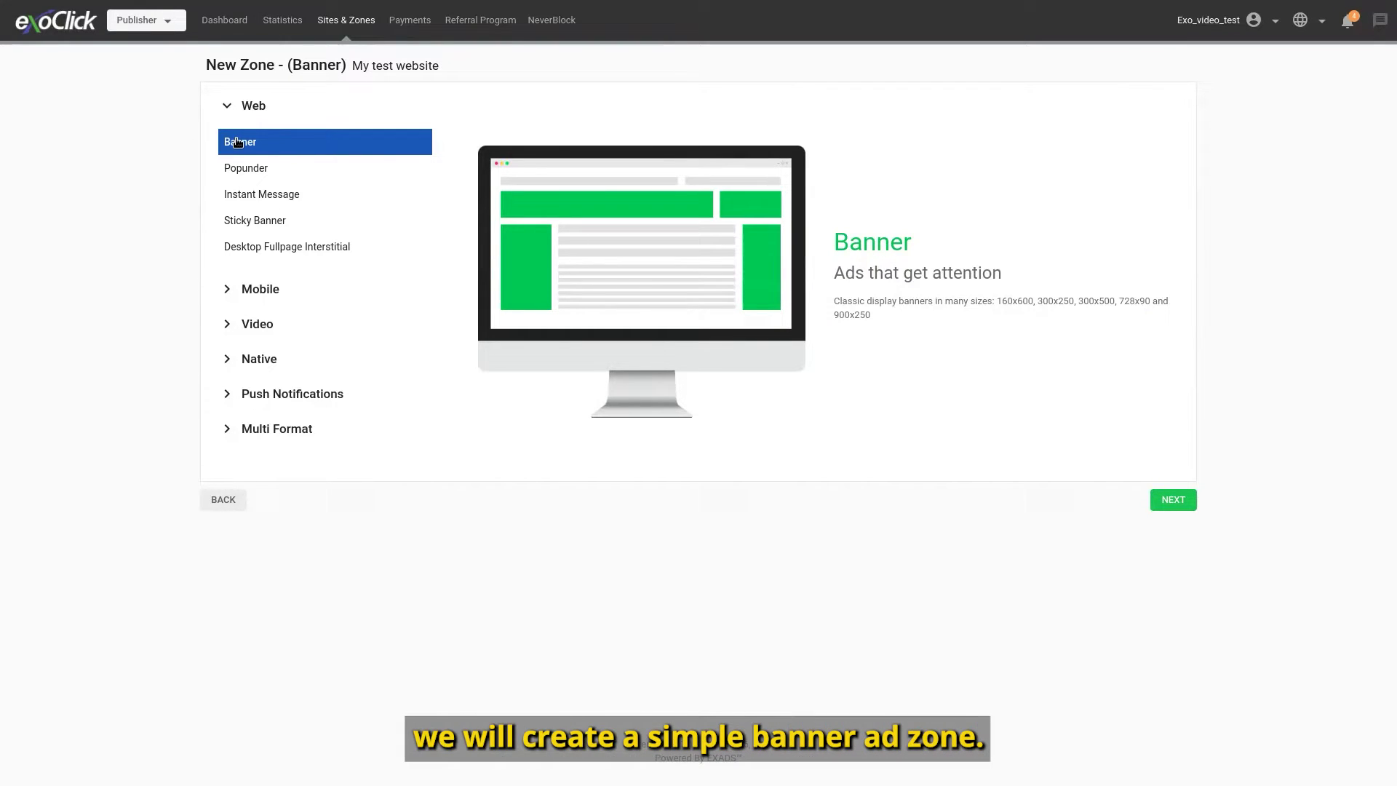
click(1170, 500)
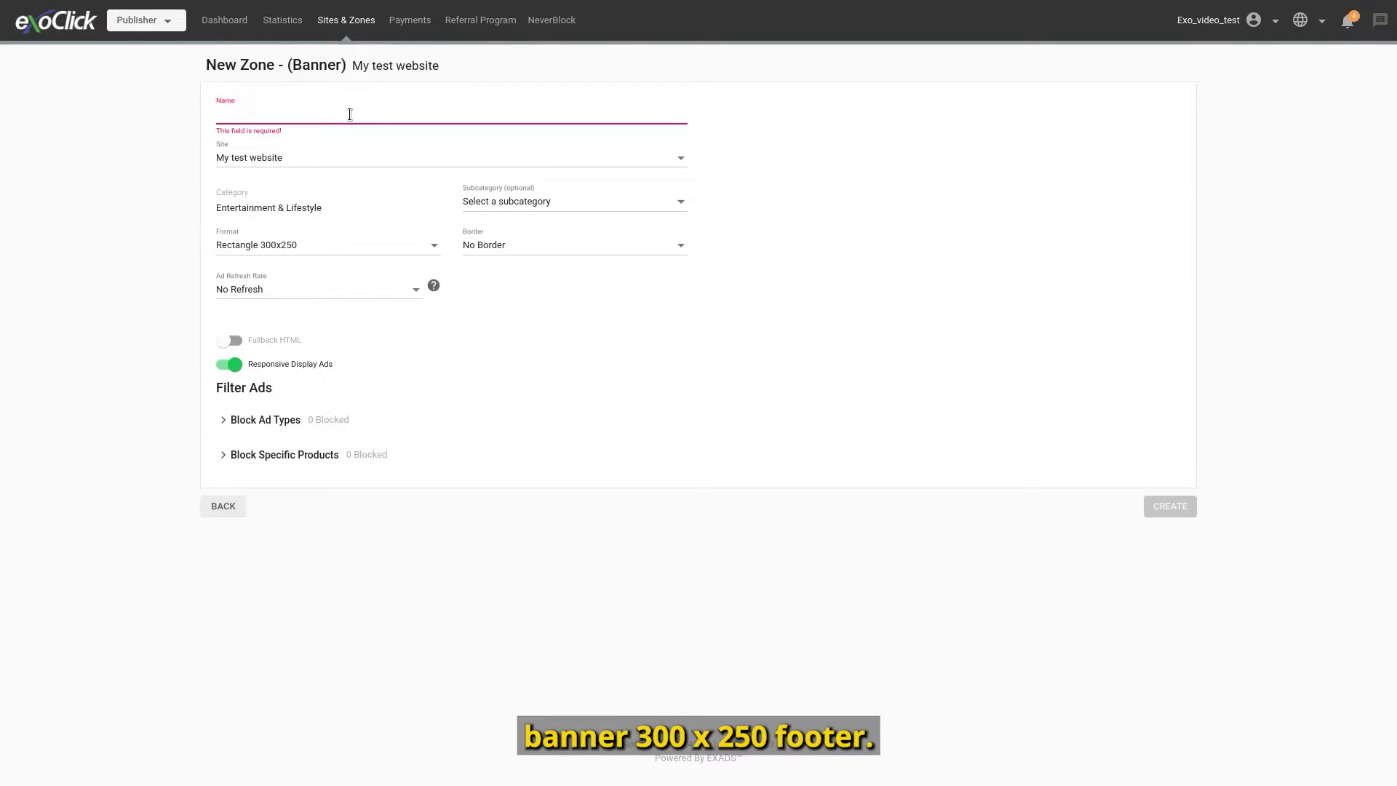
text(Banner)
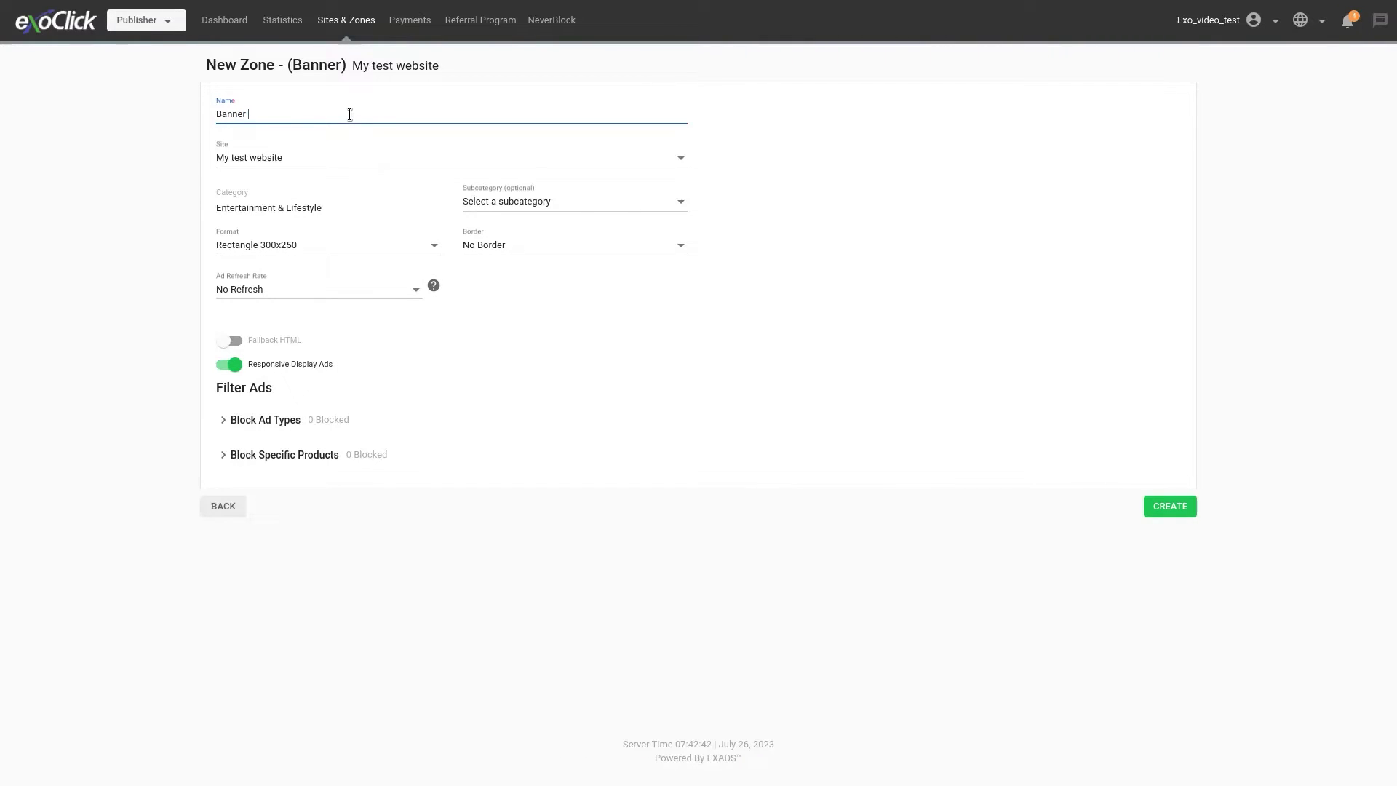
text( 300x250 foo)
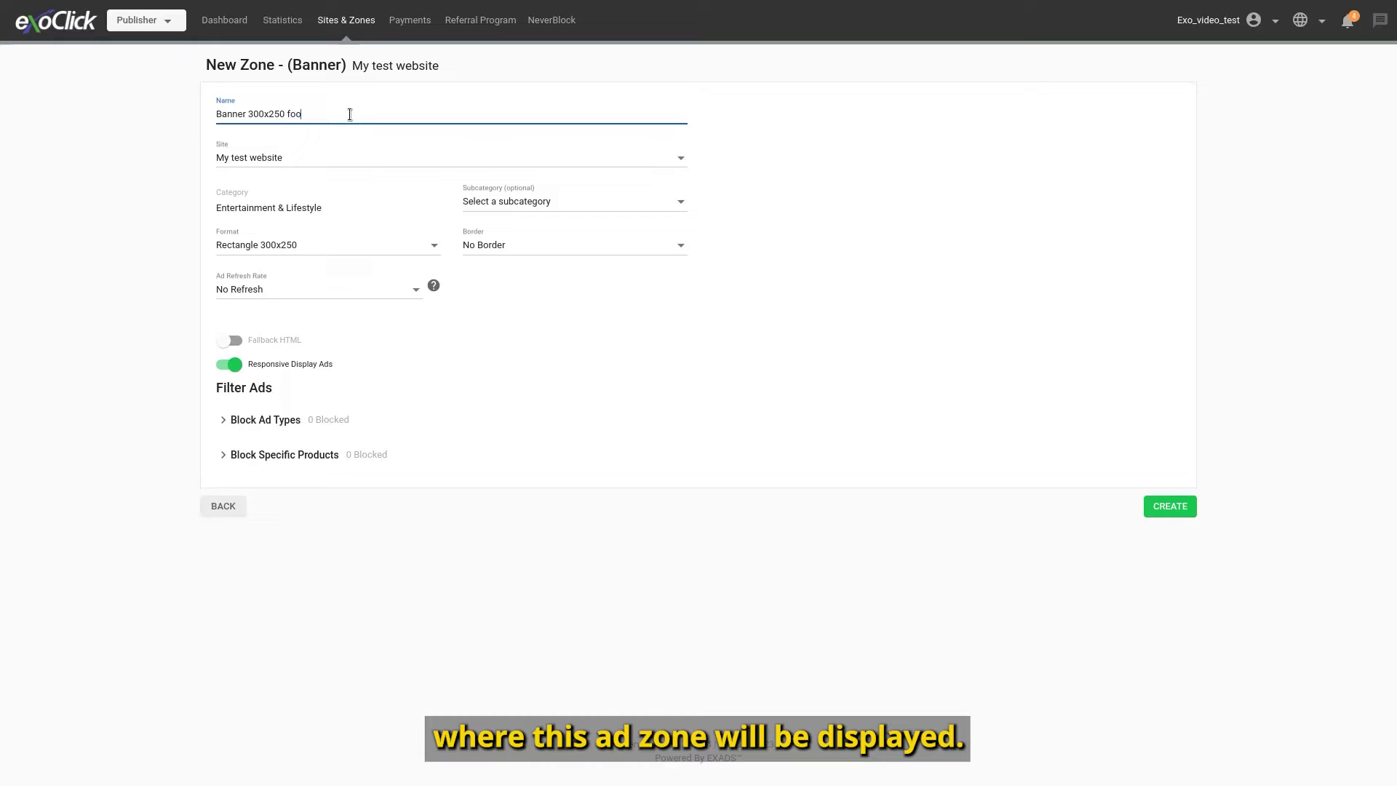
text(ter)
Assign the 'Banner 300x250 footer' zone to My test website, leaving subcategory unselected
click(332, 158)
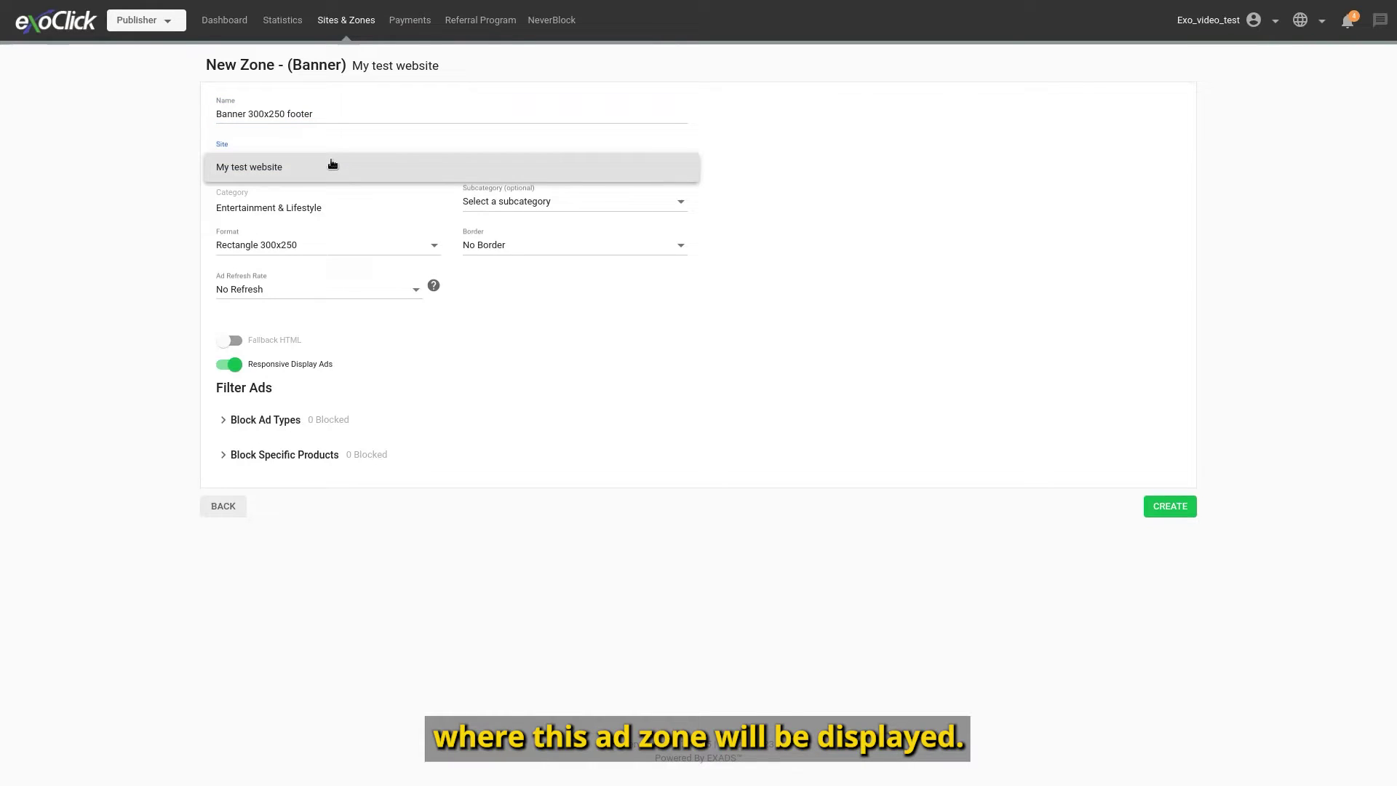
click(333, 166)
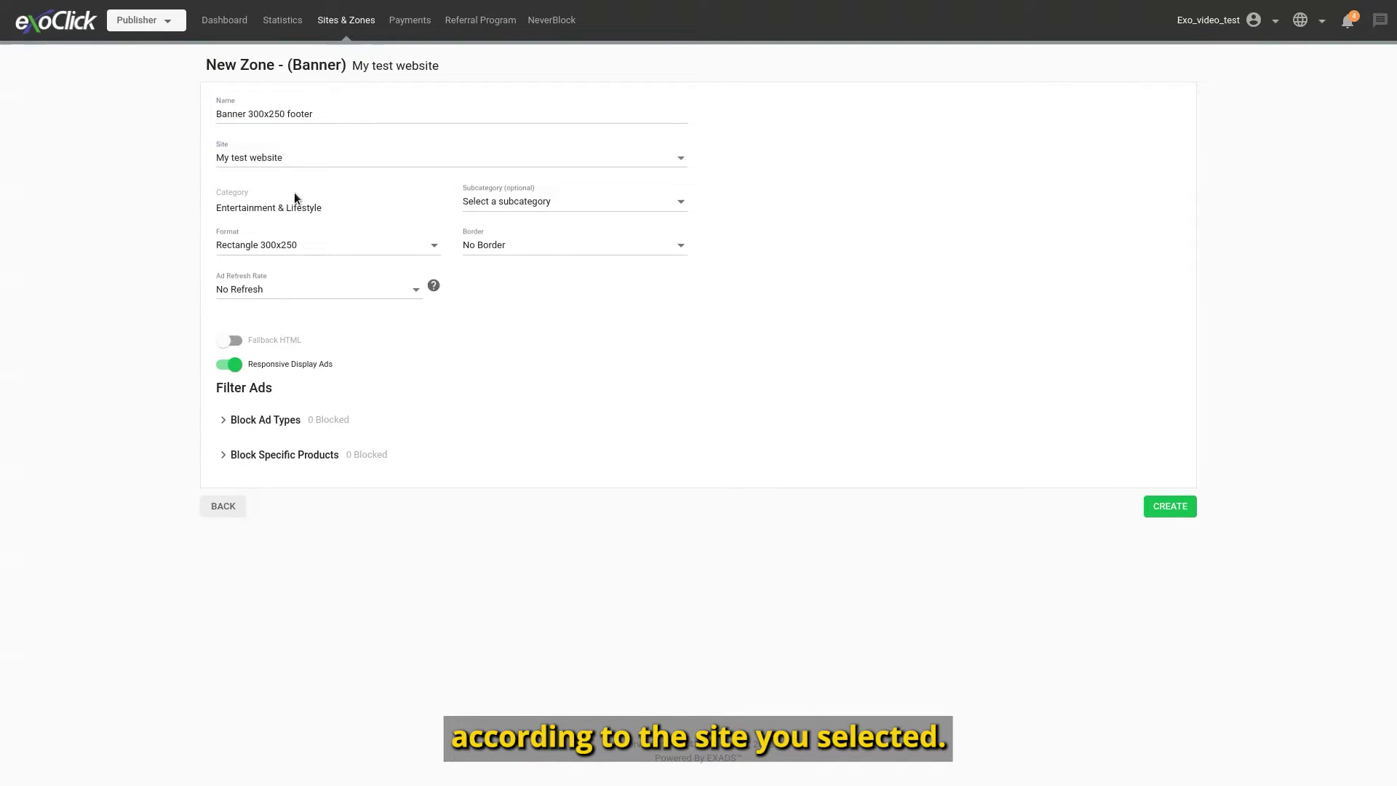
drag(323, 207, 213, 209)
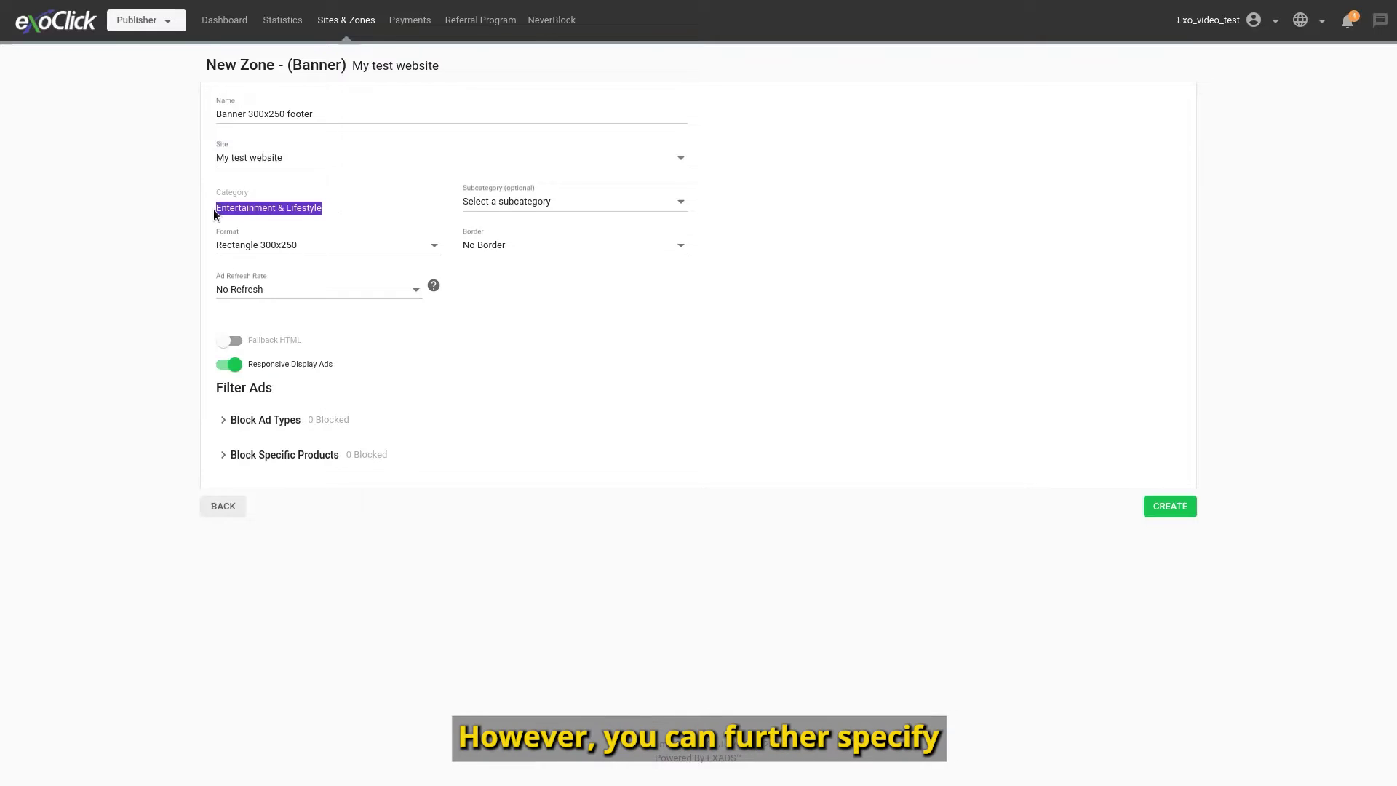
click(805, 206)
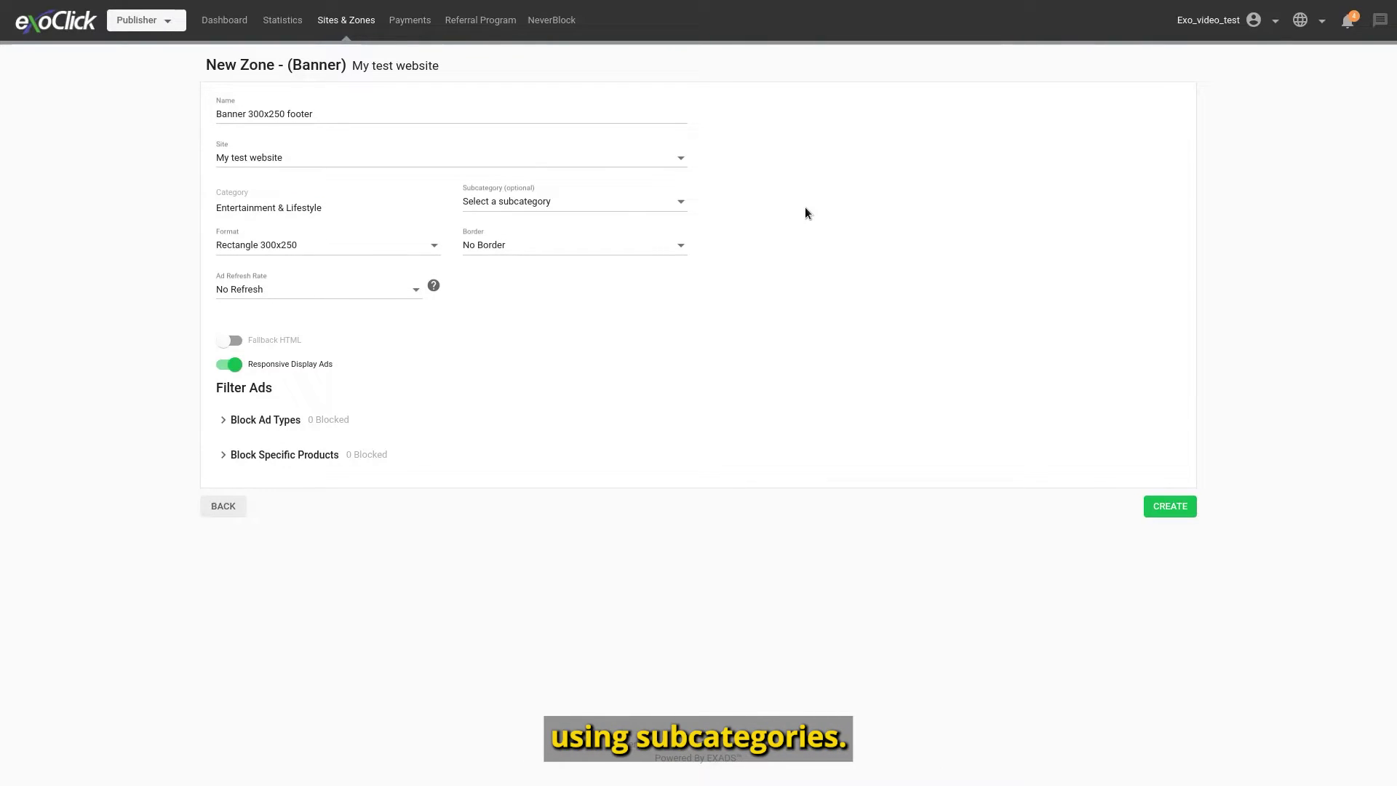
click(681, 203)
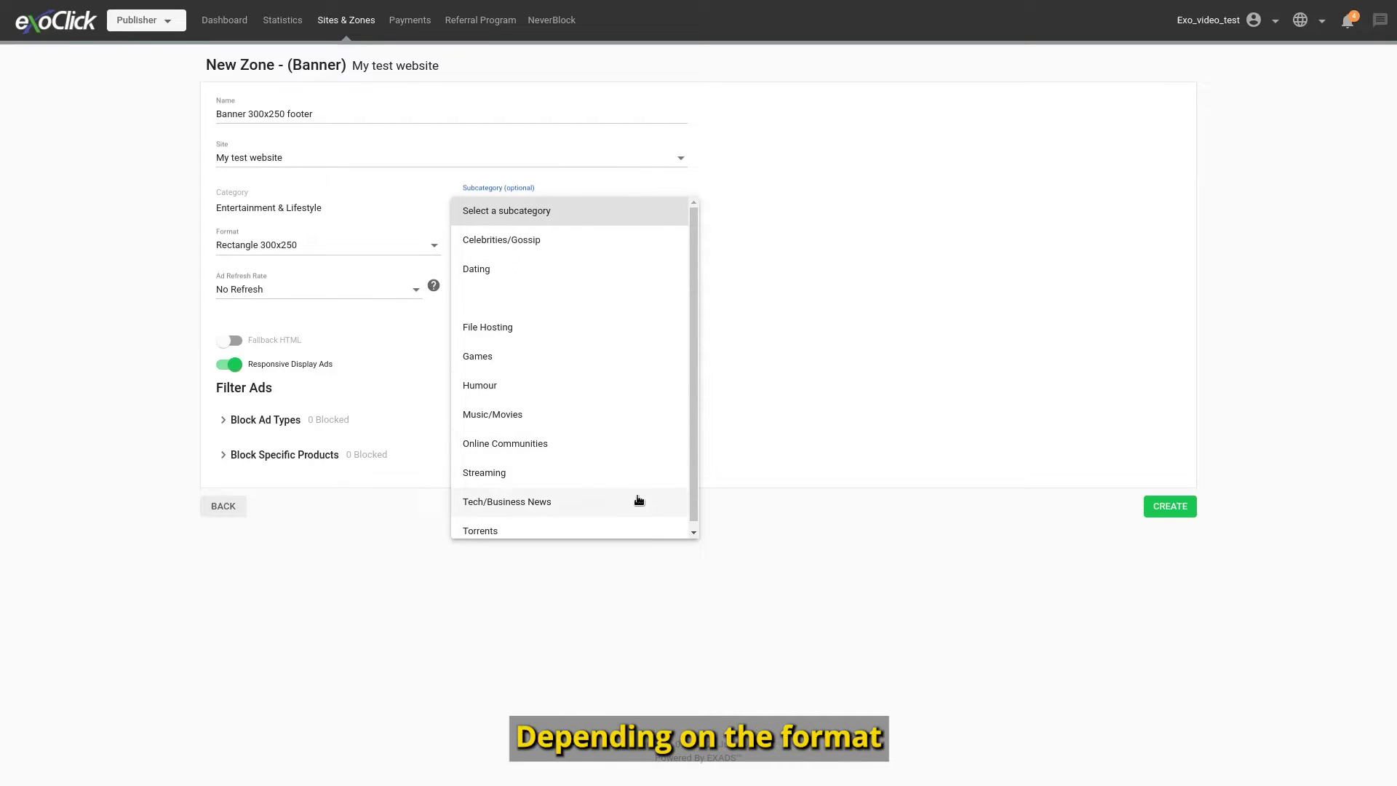
scroll(629, 524, down, 1)
click(801, 342)
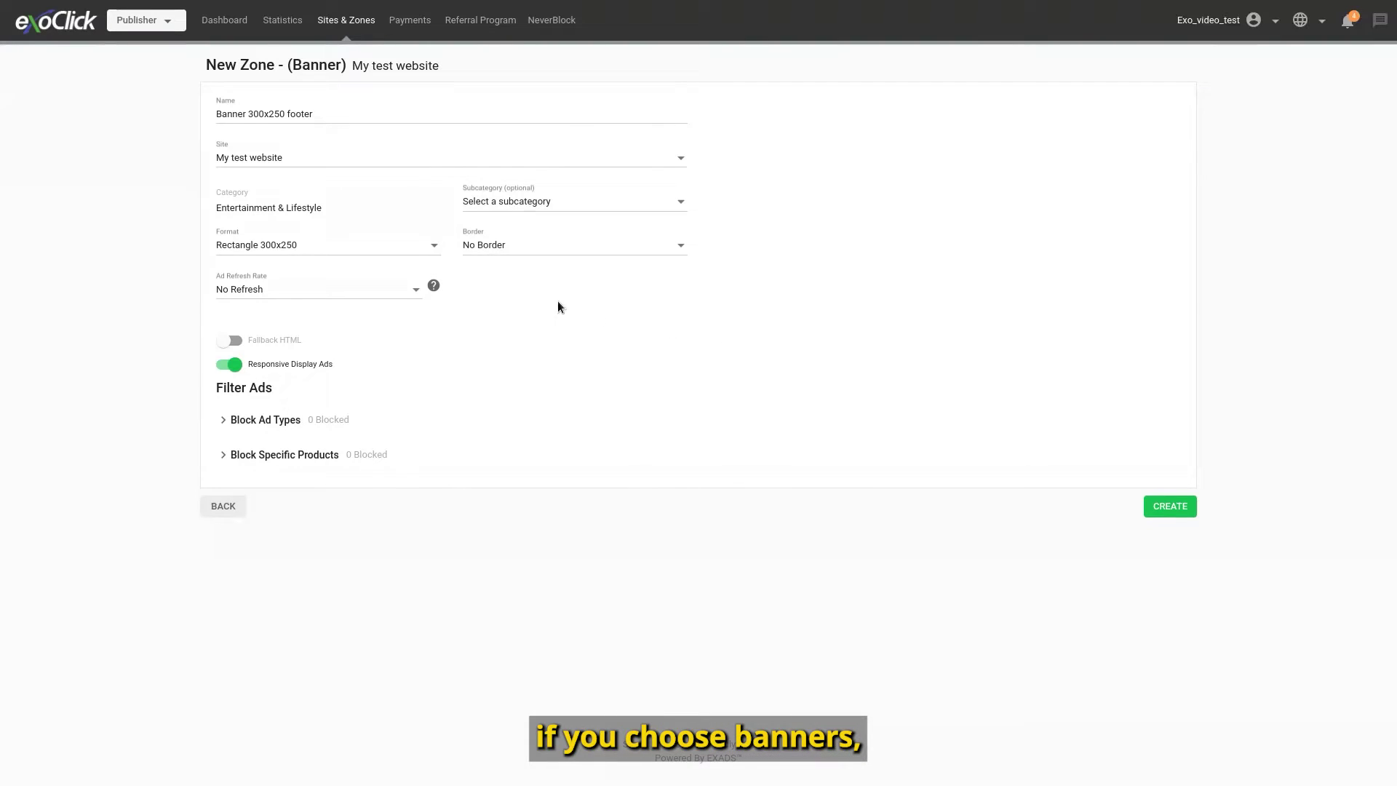
Set the zone to Rectangle 300x250 format, No Border and No Refresh
click(422, 250)
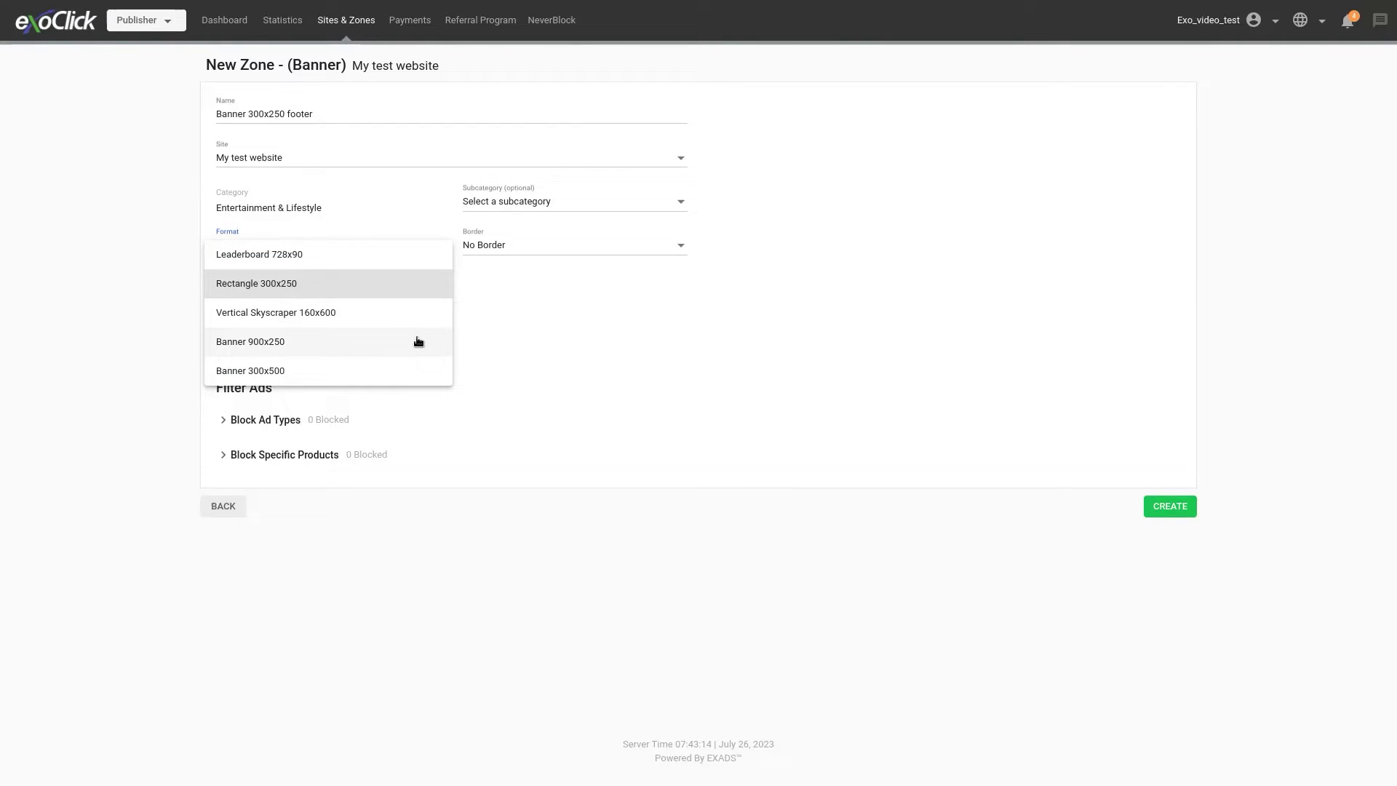
click(522, 337)
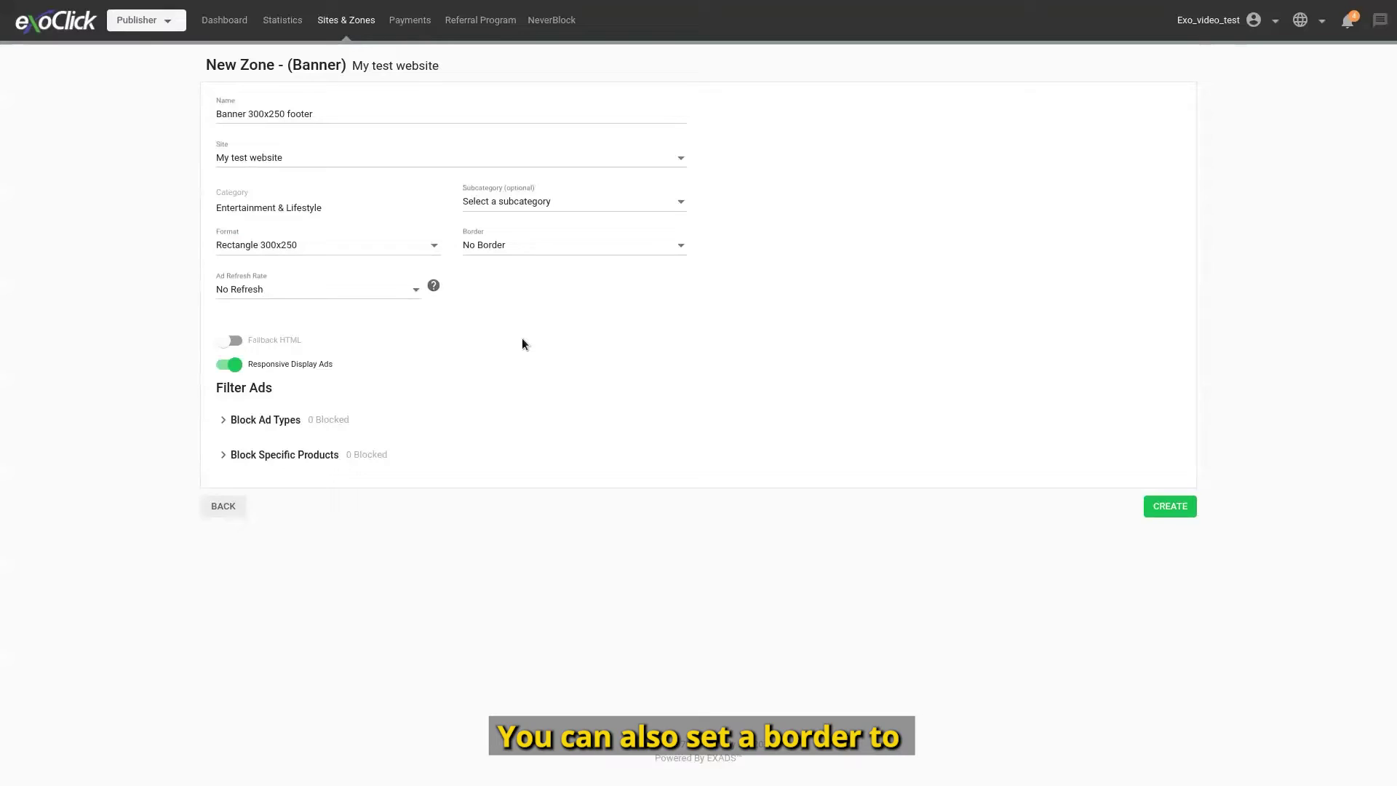
click(521, 249)
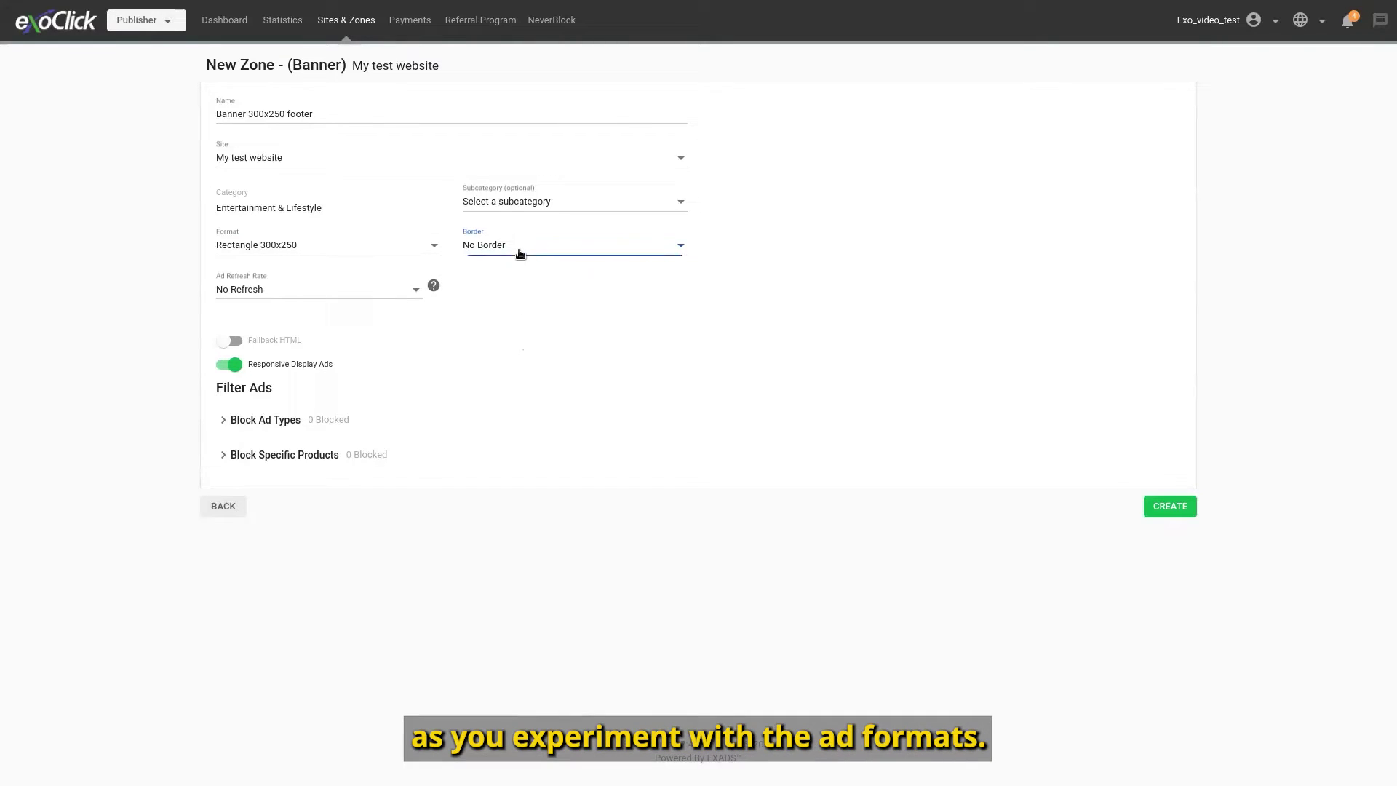
click(779, 254)
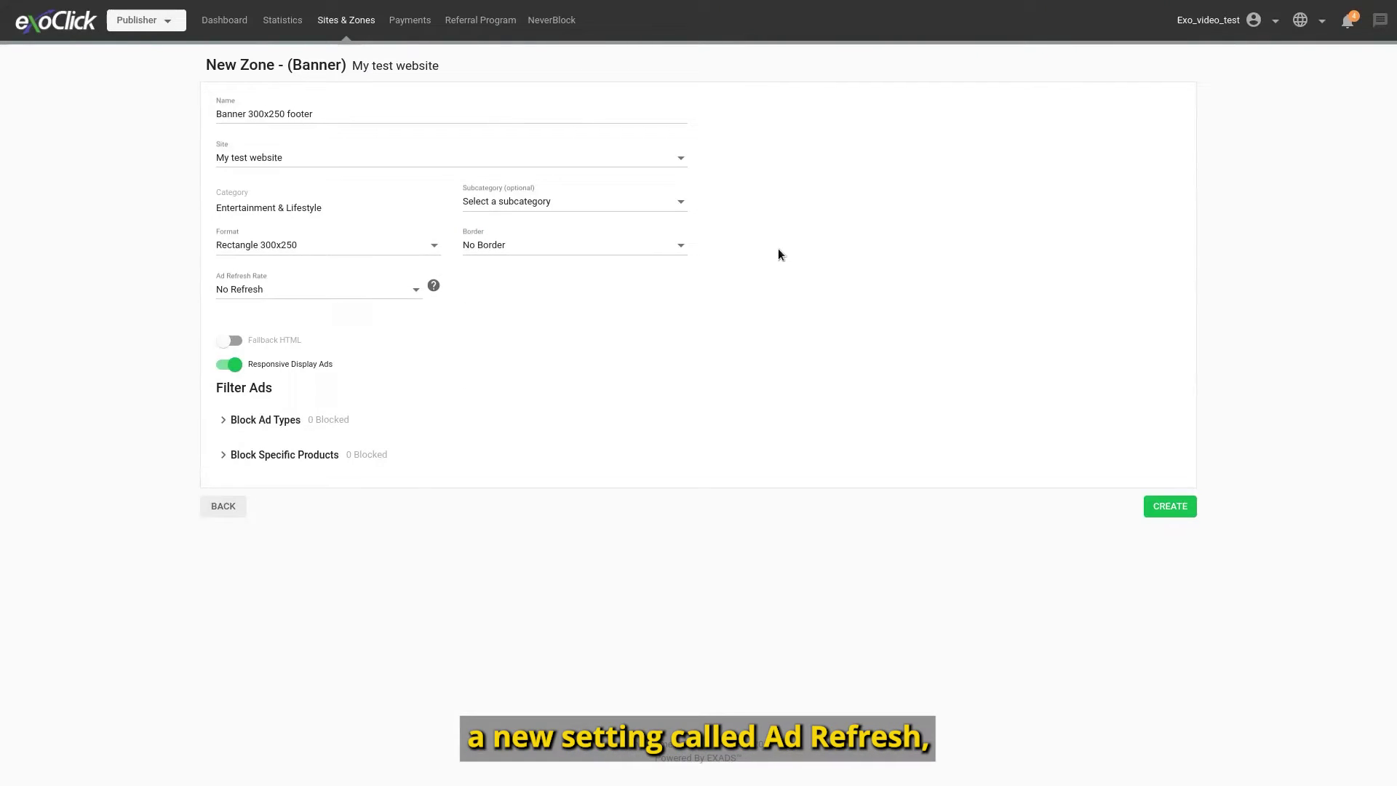
click(412, 289)
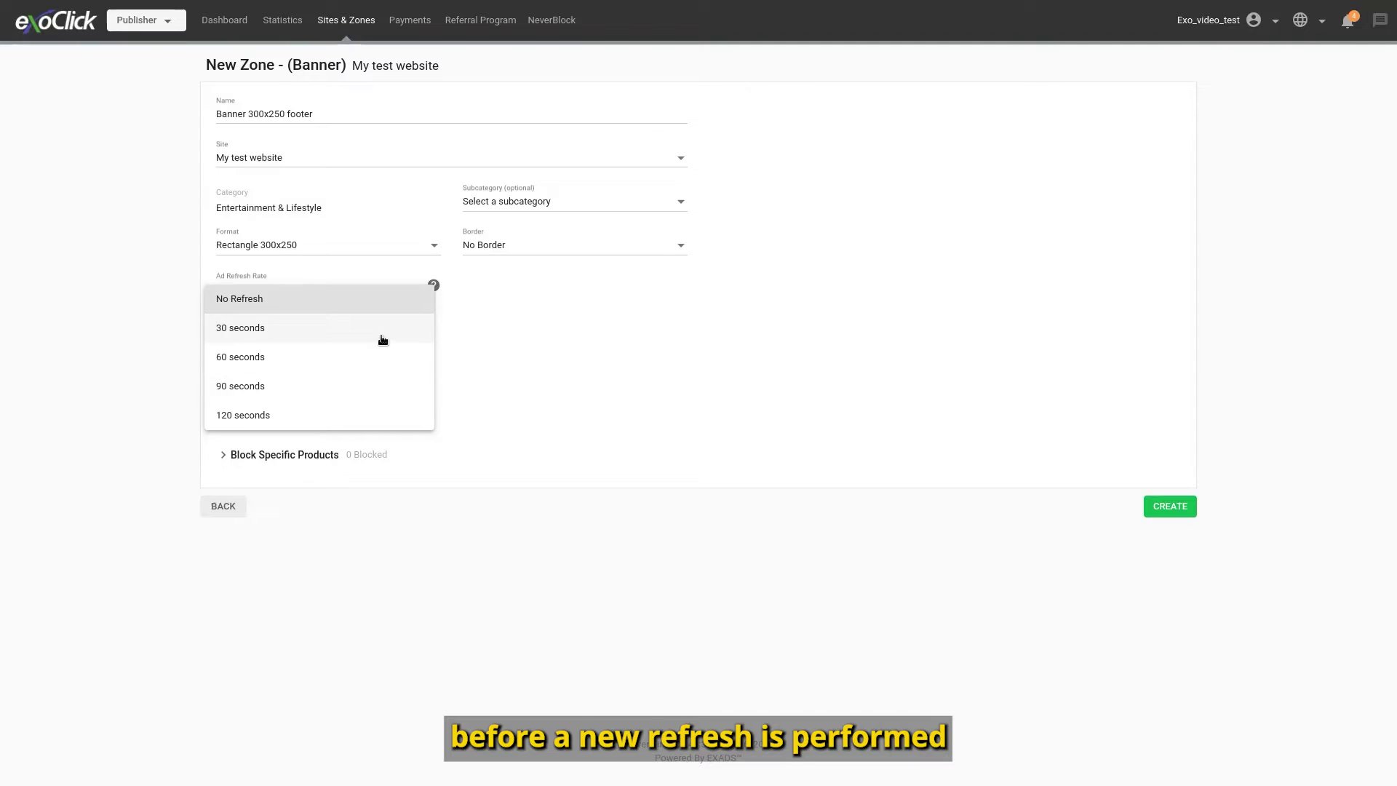
click(598, 304)
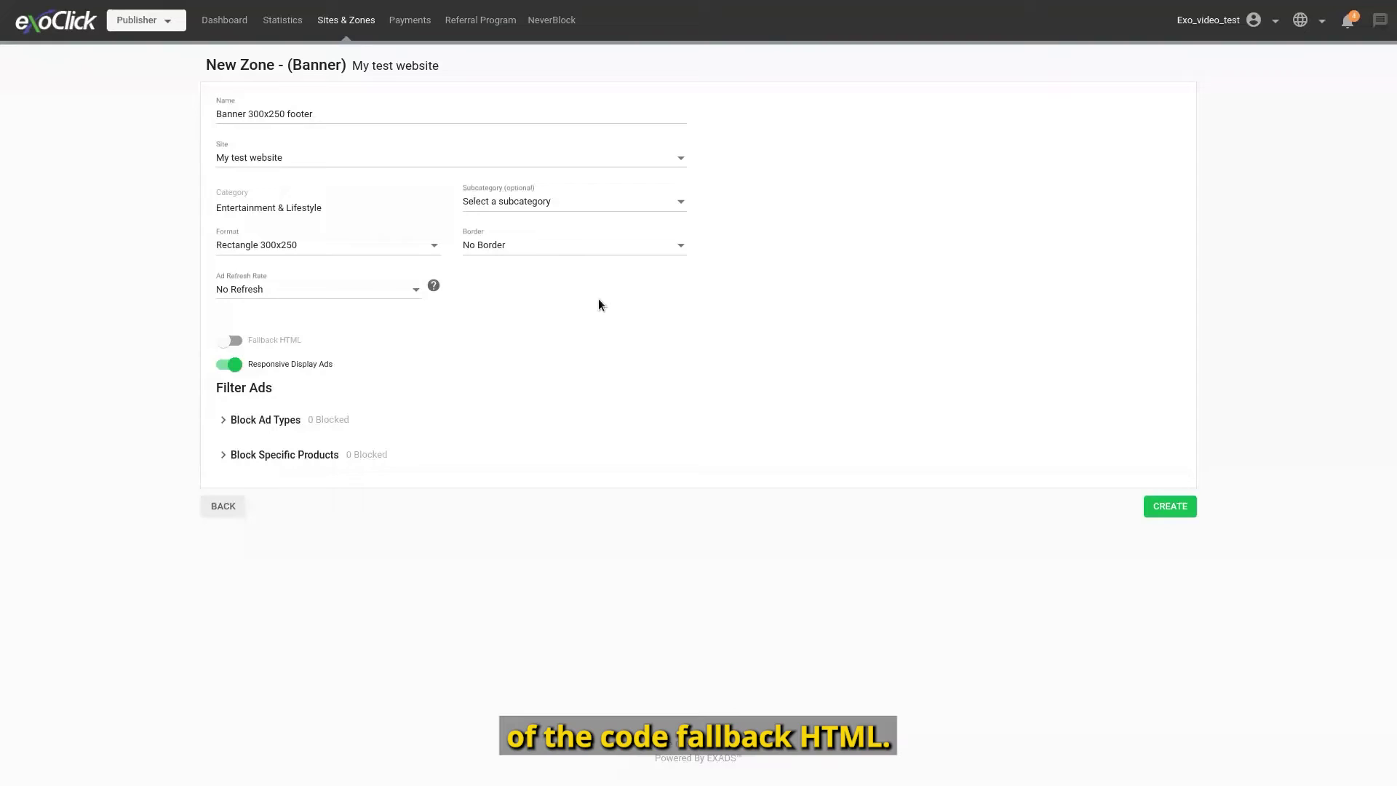
Turn on Fallback HTML with a 0.5 EUR floor CPM and a 300x250template.jpg img tag
click(230, 340)
click(250, 381)
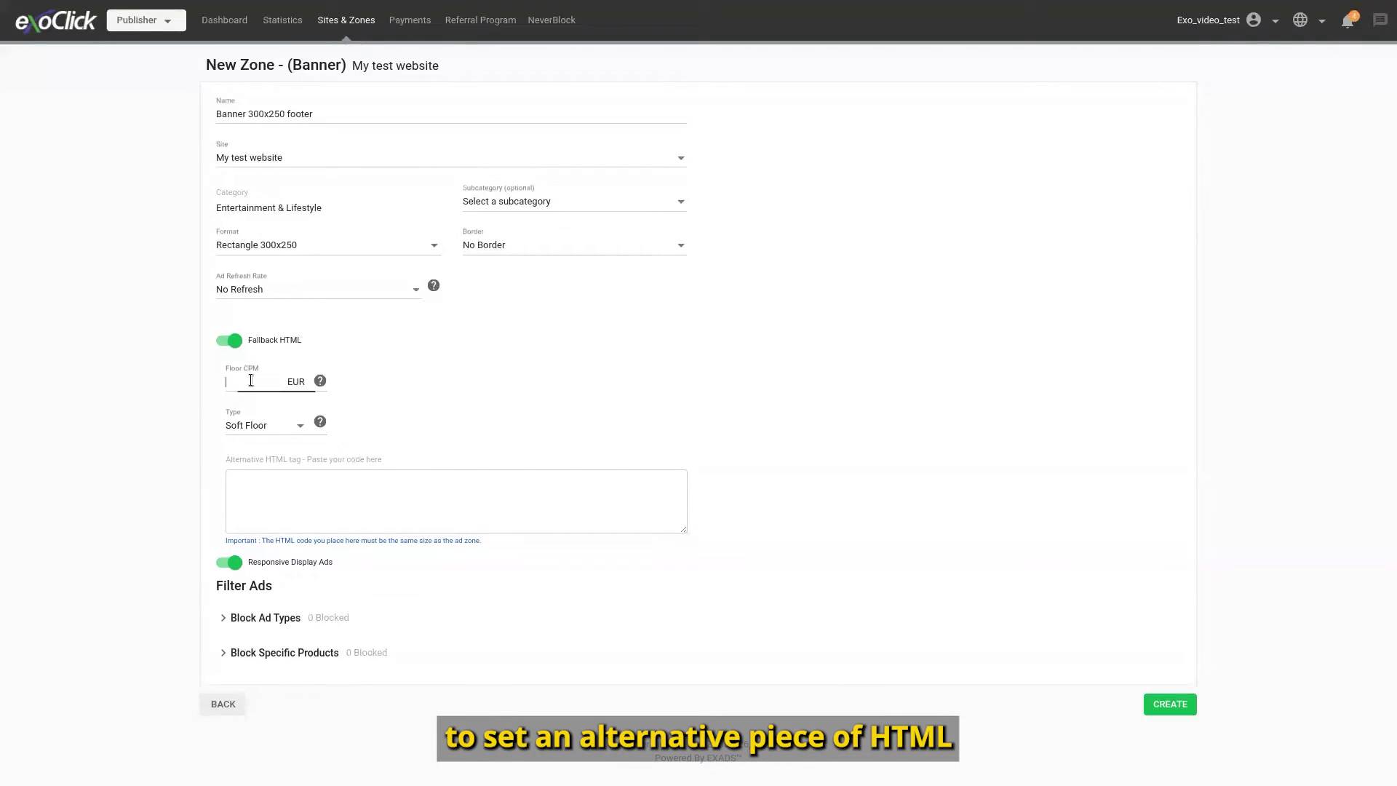
text(0.5)
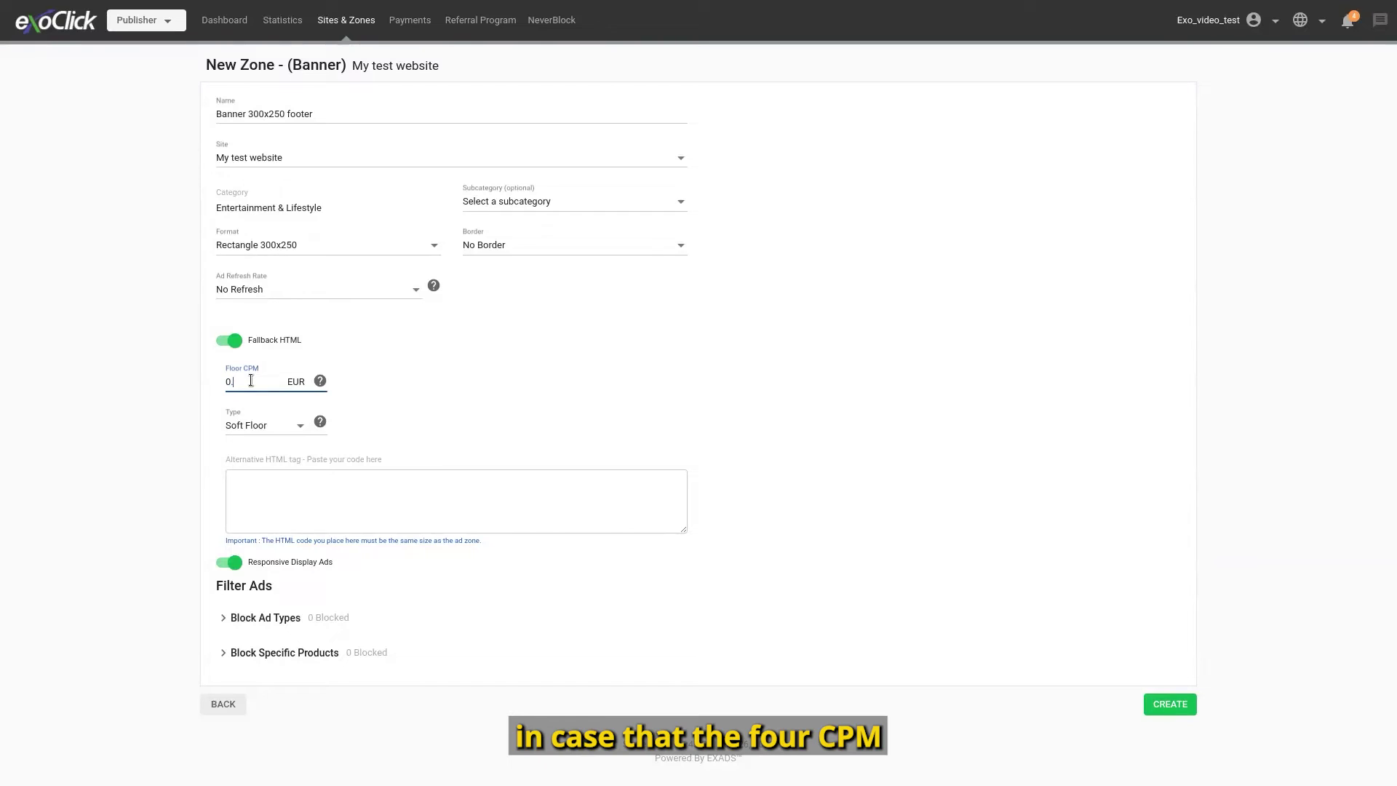
click(288, 484)
text(<img)
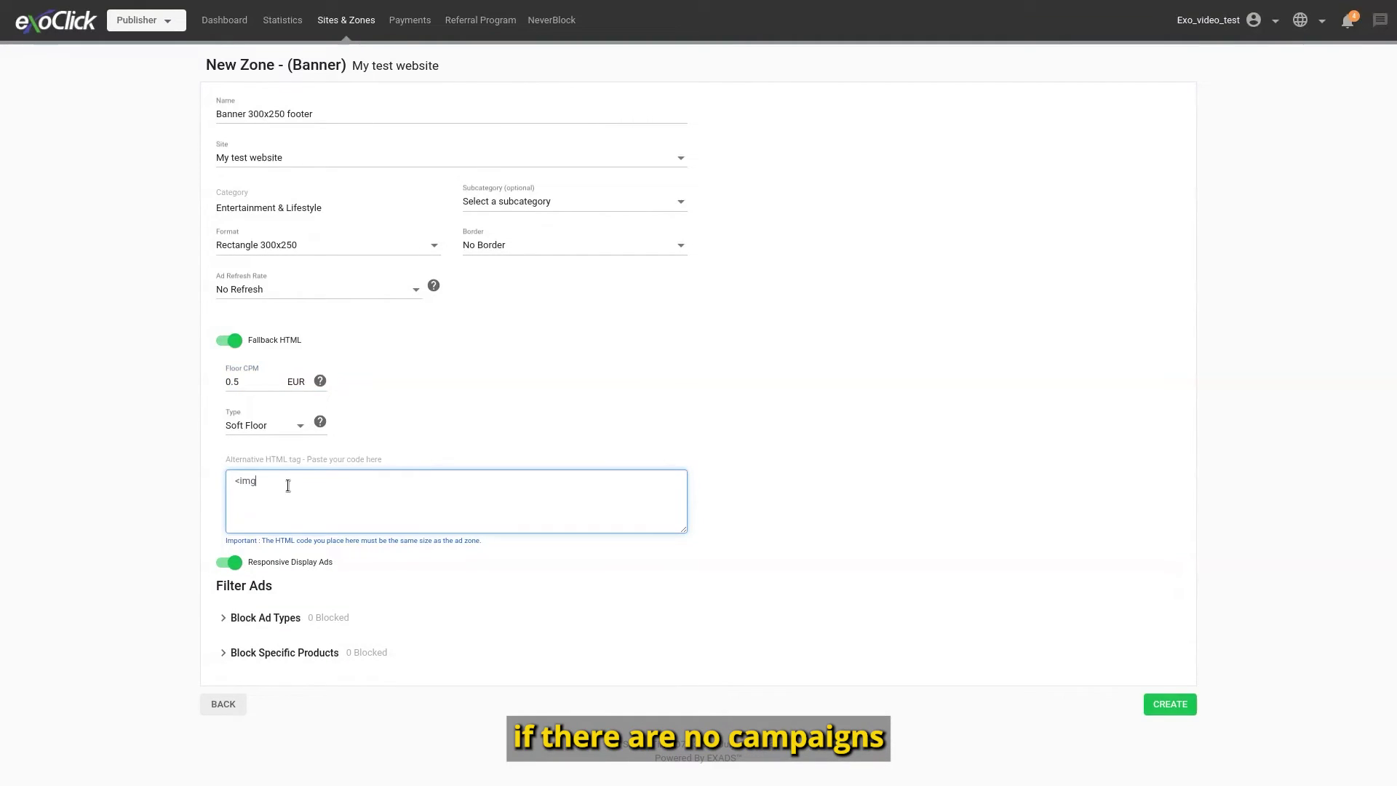
text( src=)
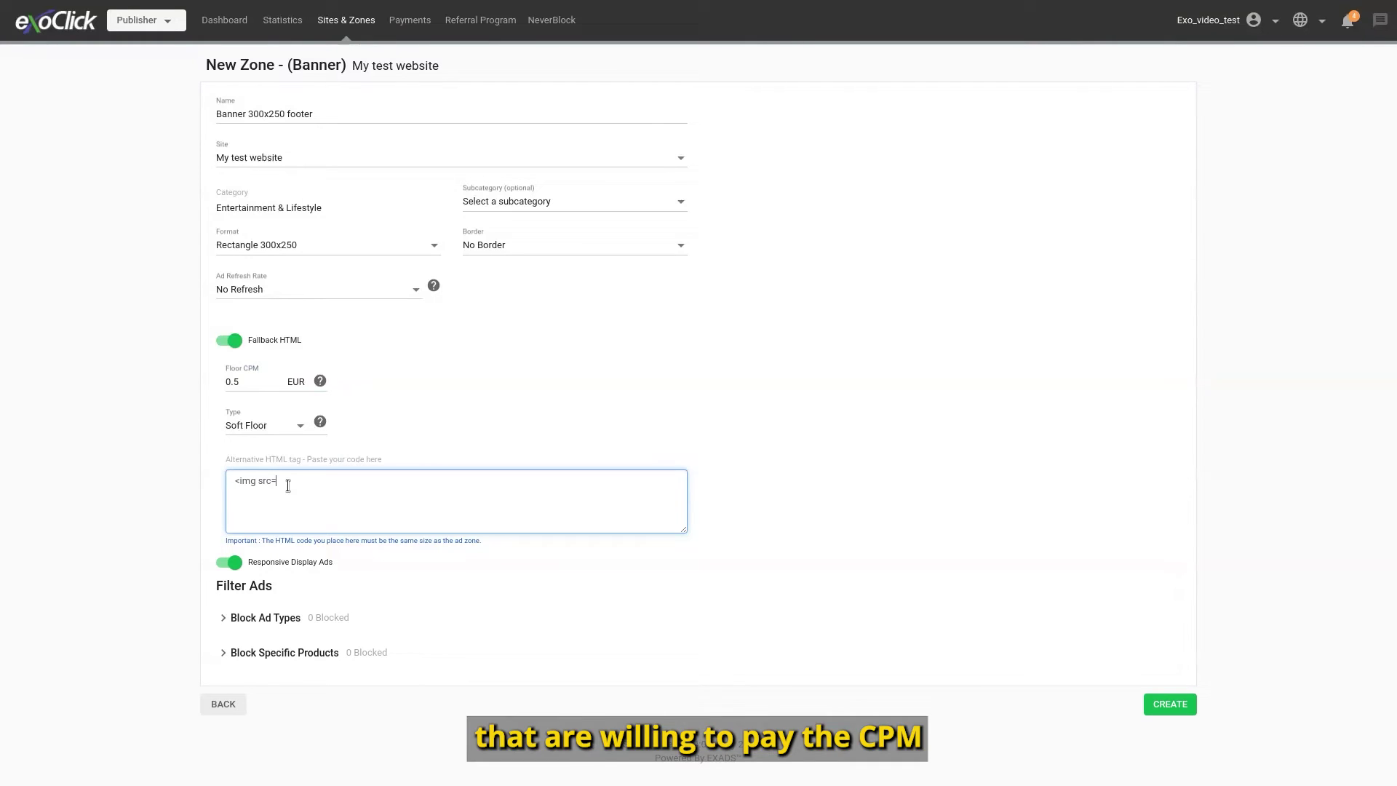
text("300x)
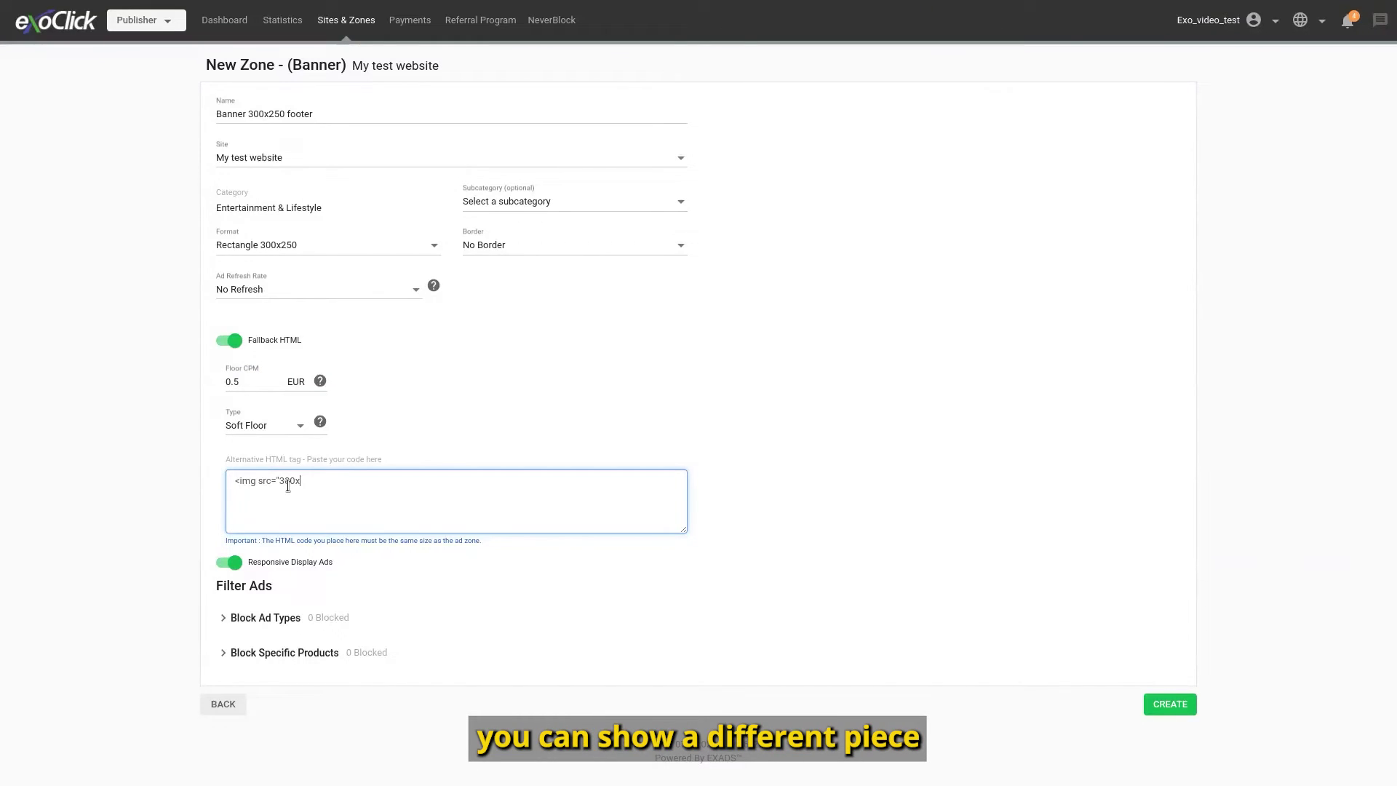
text(250template)
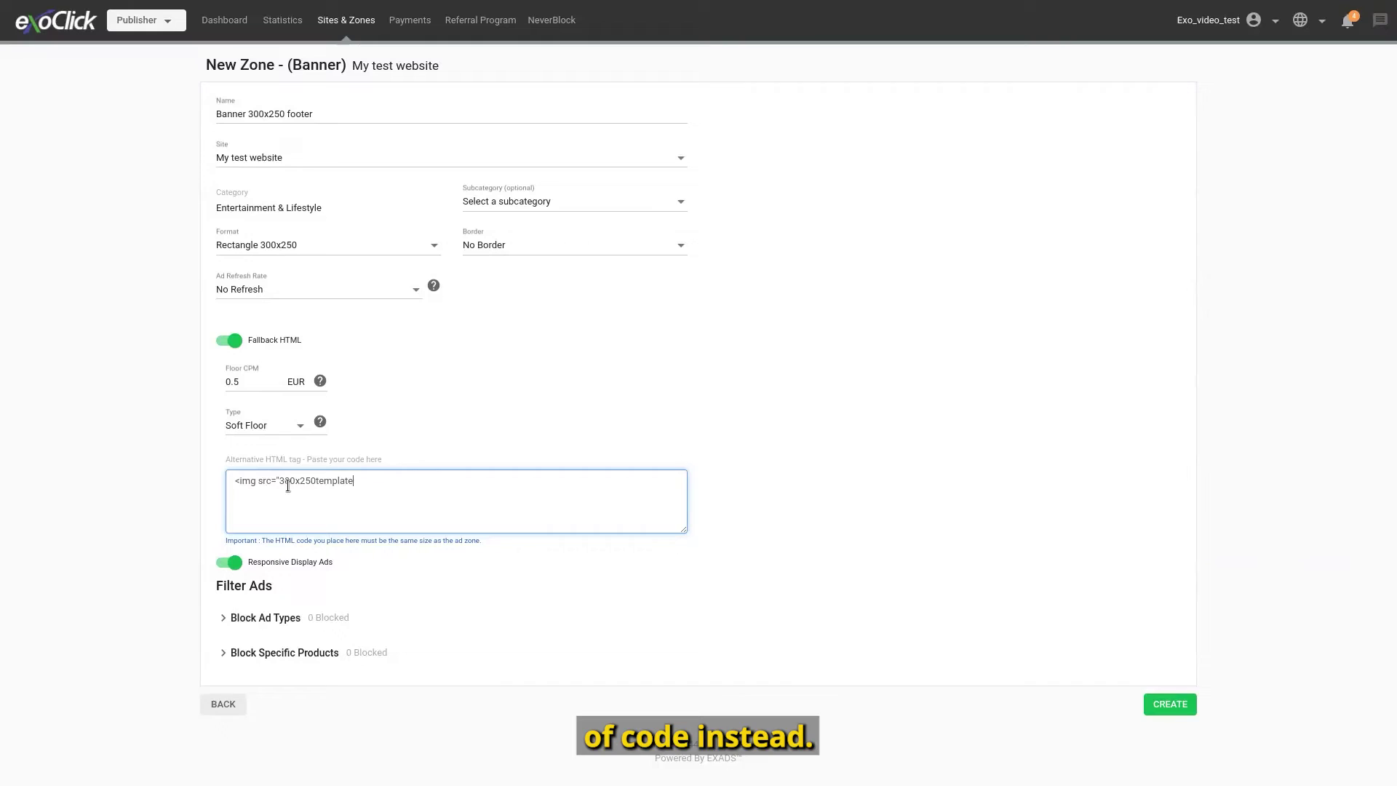
text(.jpg">)
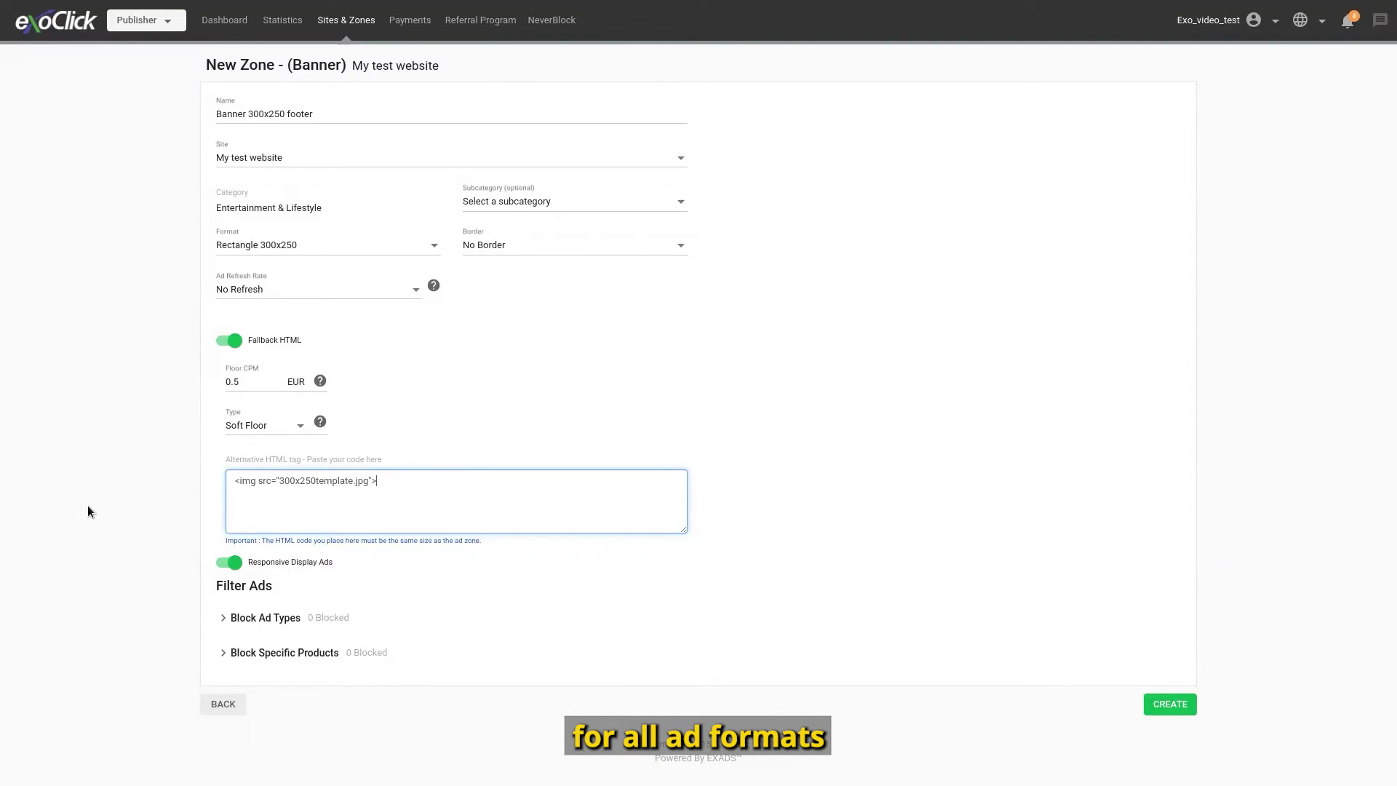
click(156, 532)
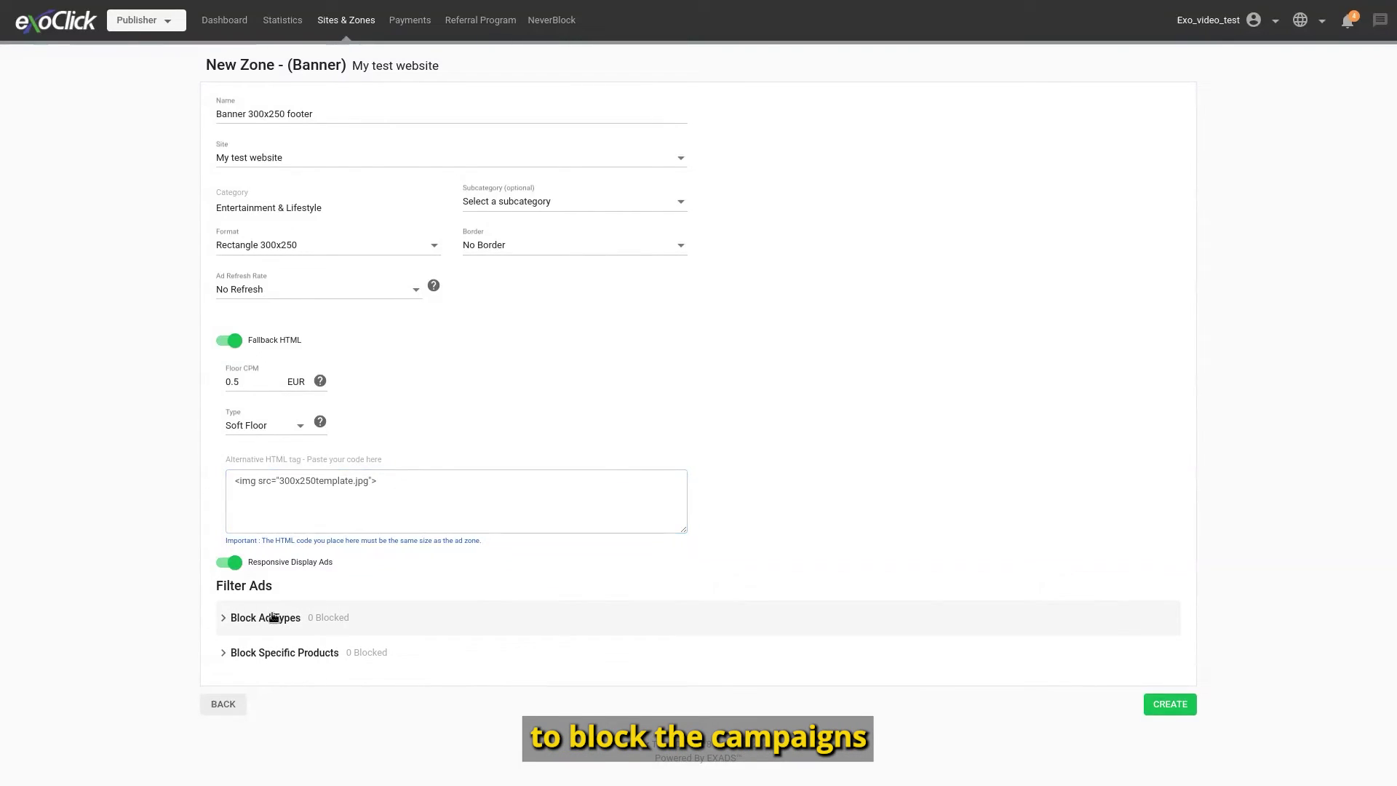
Block Casino products and Banners - Video ads for the zone
click(336, 618)
scroll(337, 618, down, 1)
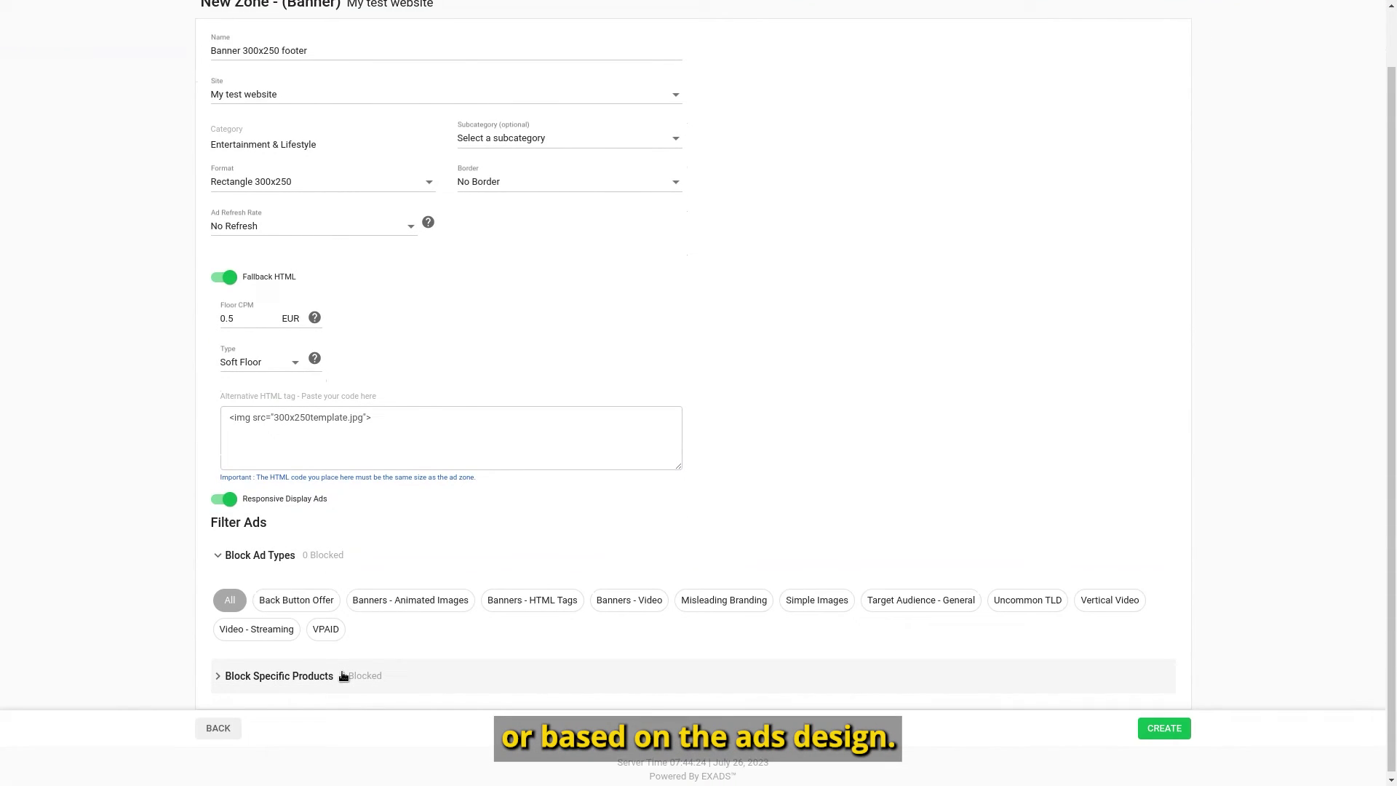
click(341, 677)
scroll(383, 604, down, 3)
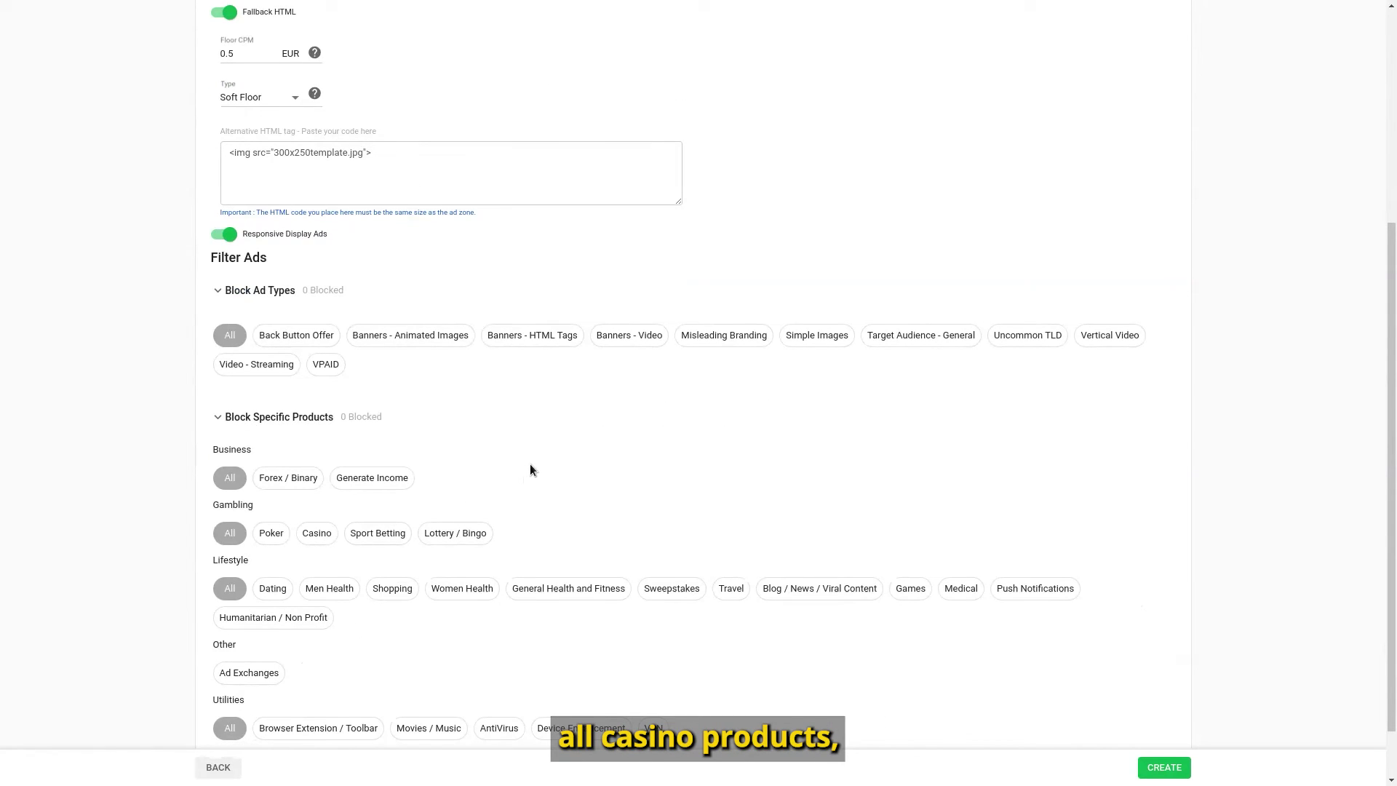
click(315, 533)
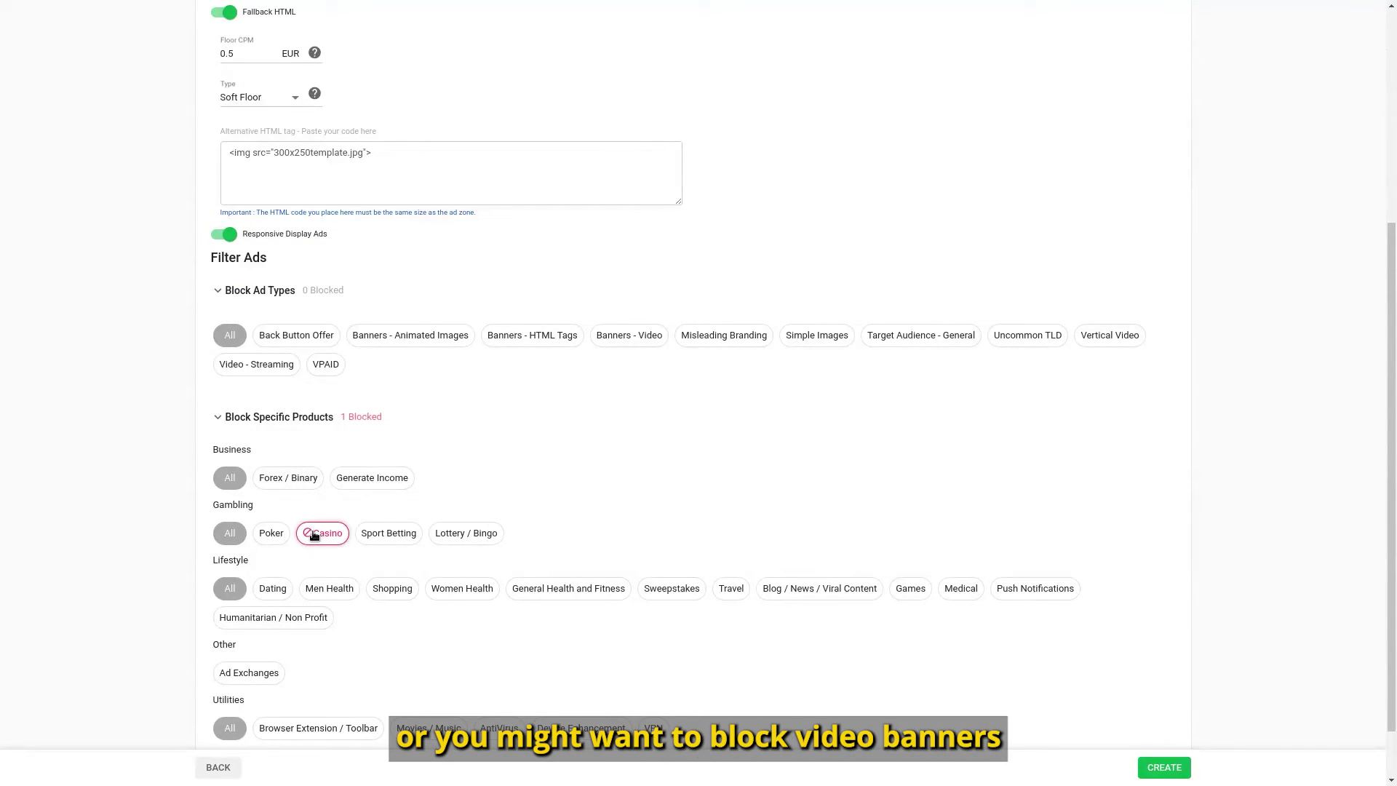
click(628, 336)
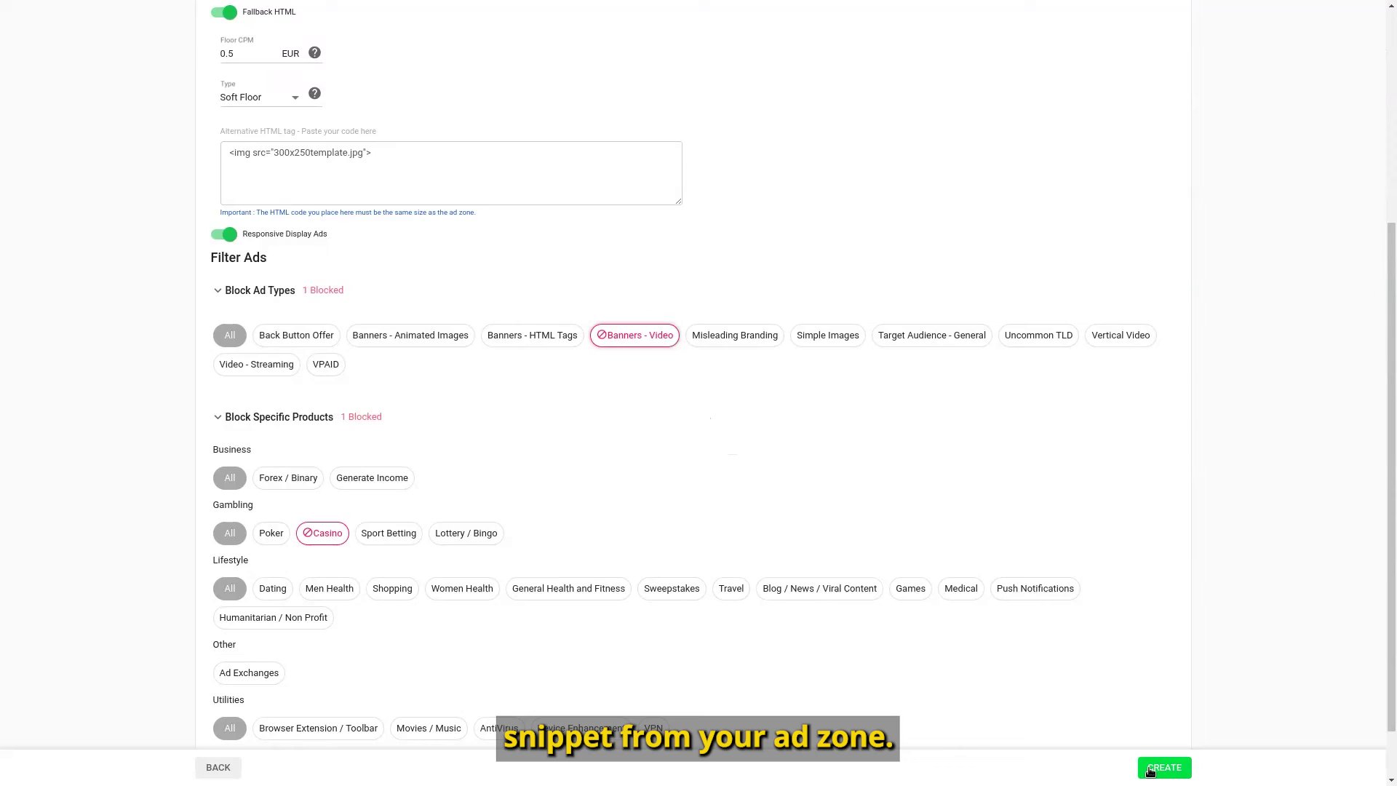
Create the zone, select its tag code, and include Keywords and Sub IDs
click(1164, 767)
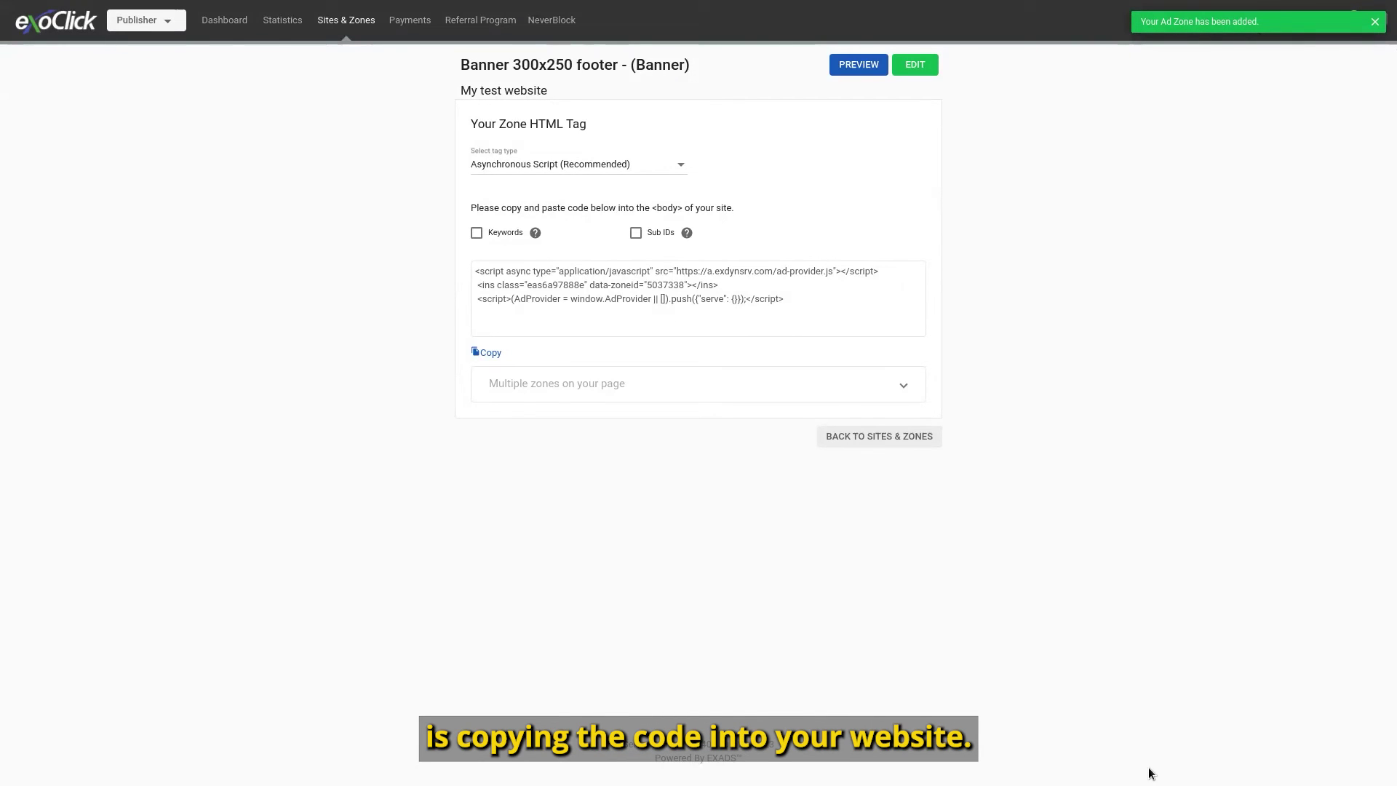
drag(786, 300, 469, 270)
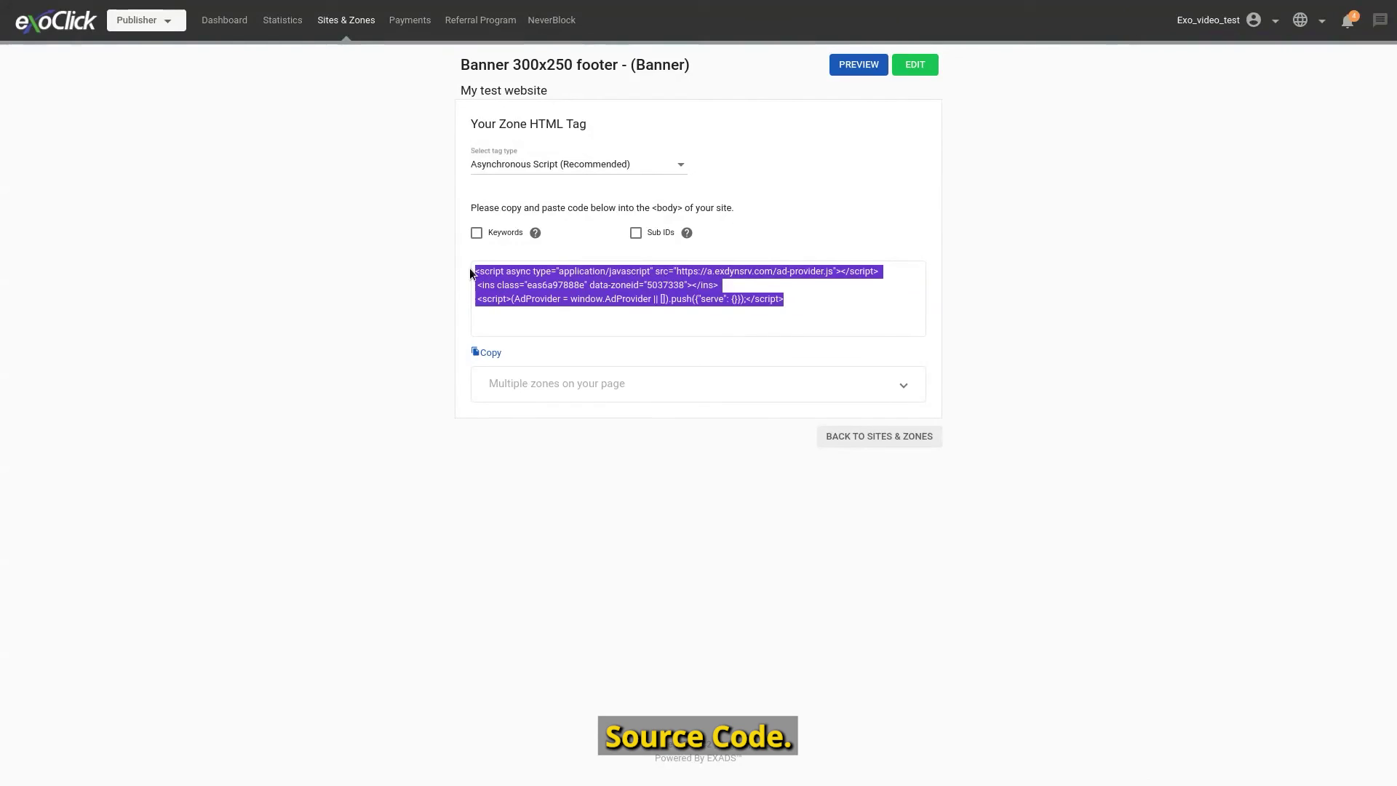
click(366, 272)
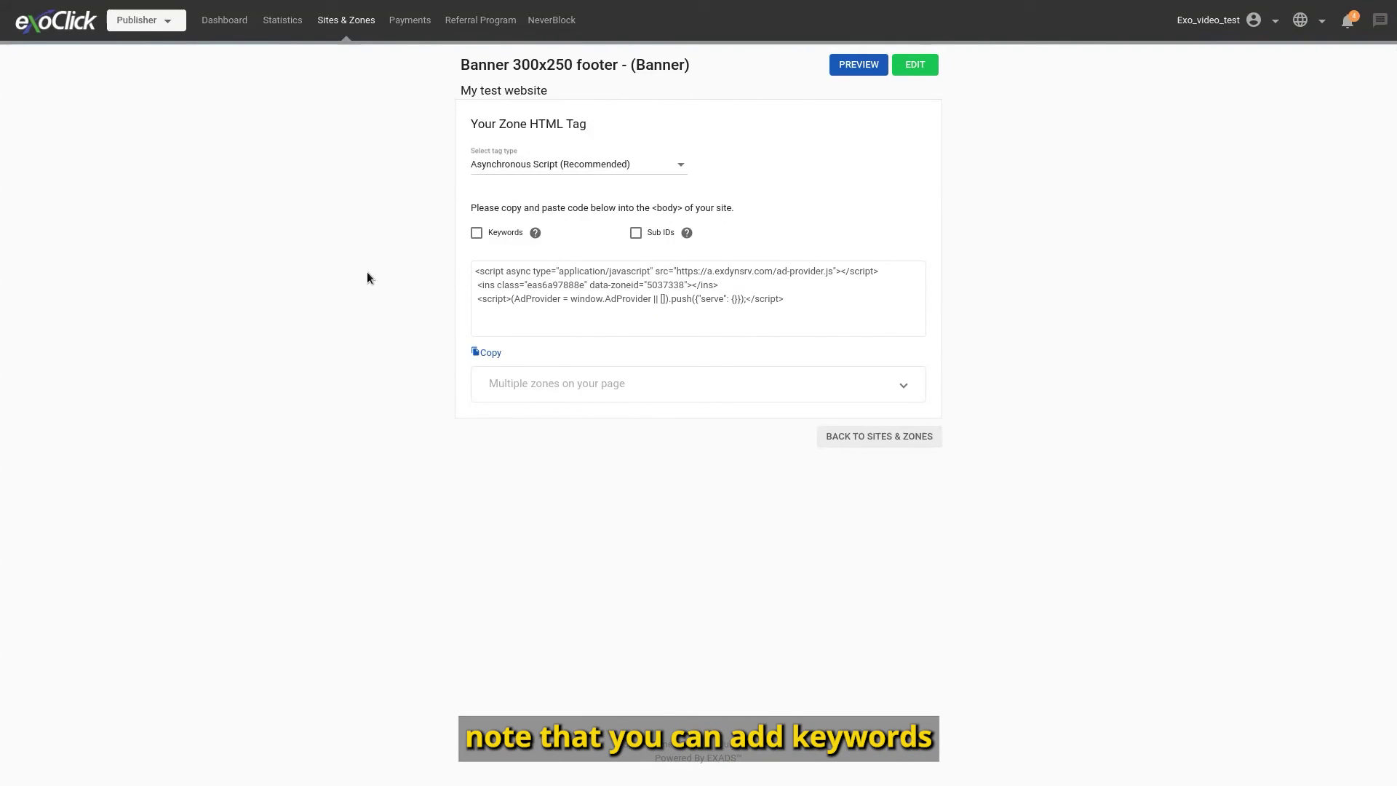
click(477, 233)
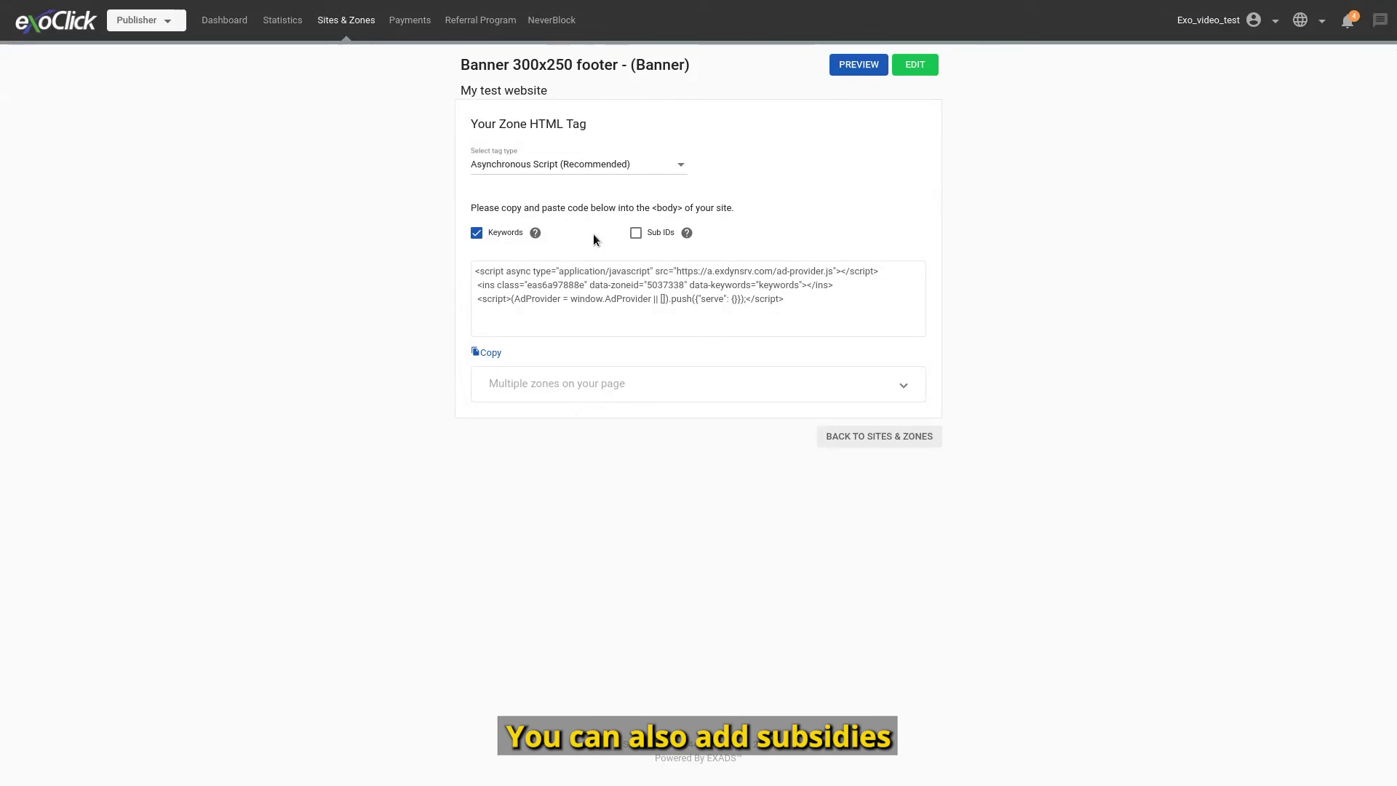
click(637, 233)
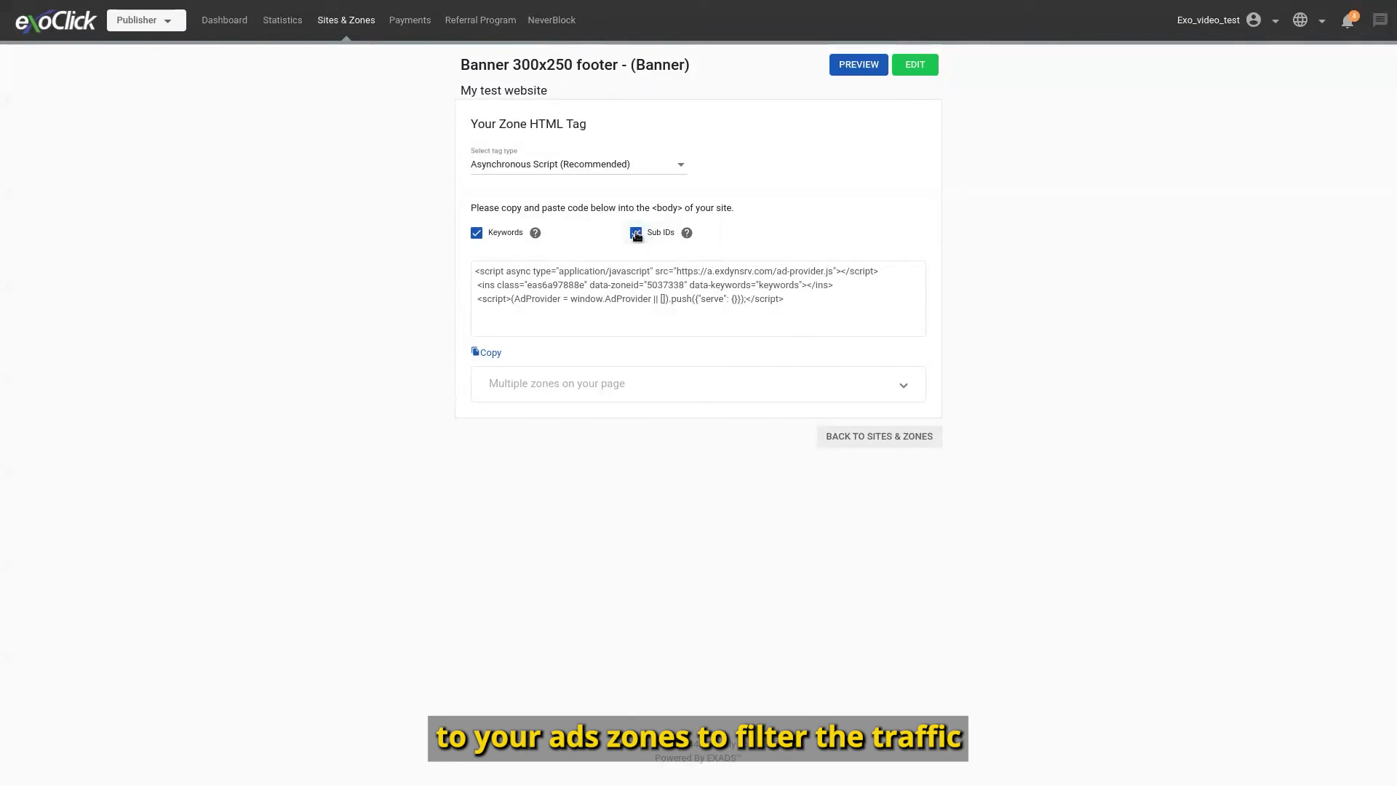